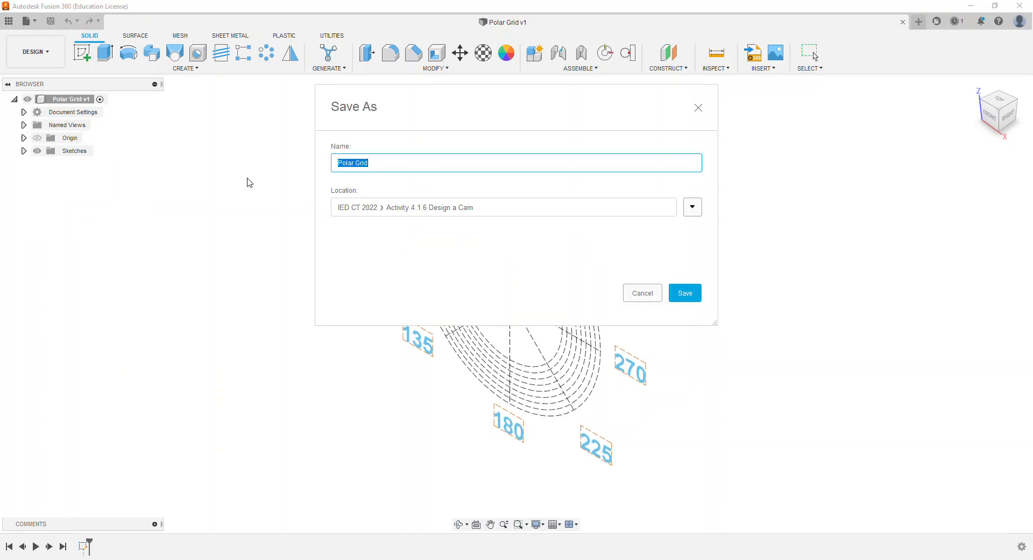
Step: Save the design as a copy named "Custom Cam #1" and open its polar grid sketch for editing
type("Custom Cam #1")
left_click(684, 294)
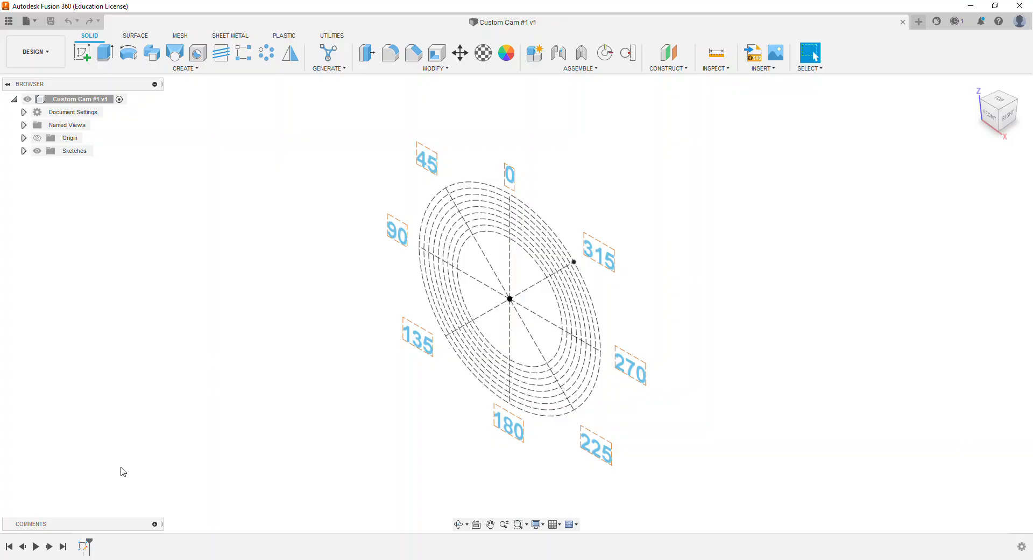
right_click(82, 547)
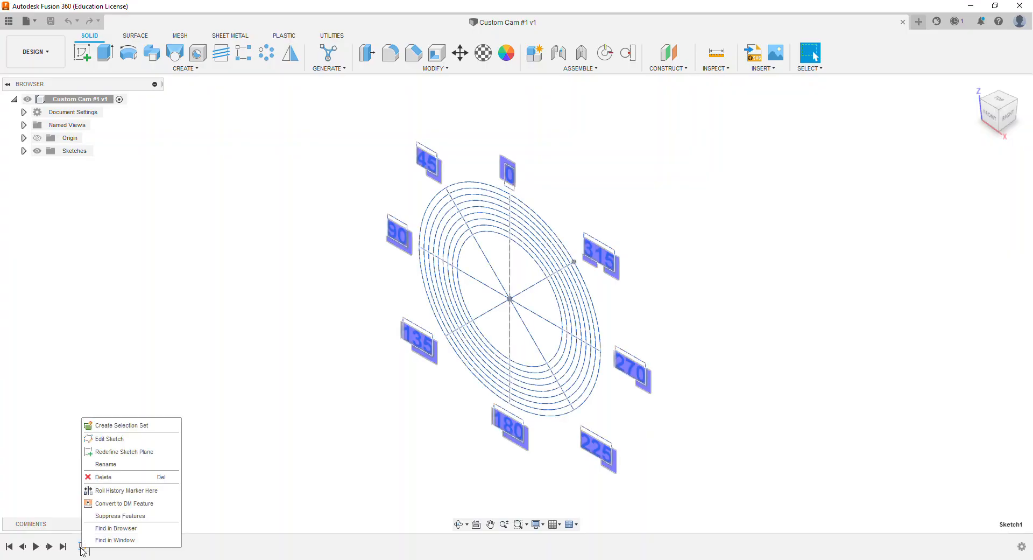
left_click(113, 439)
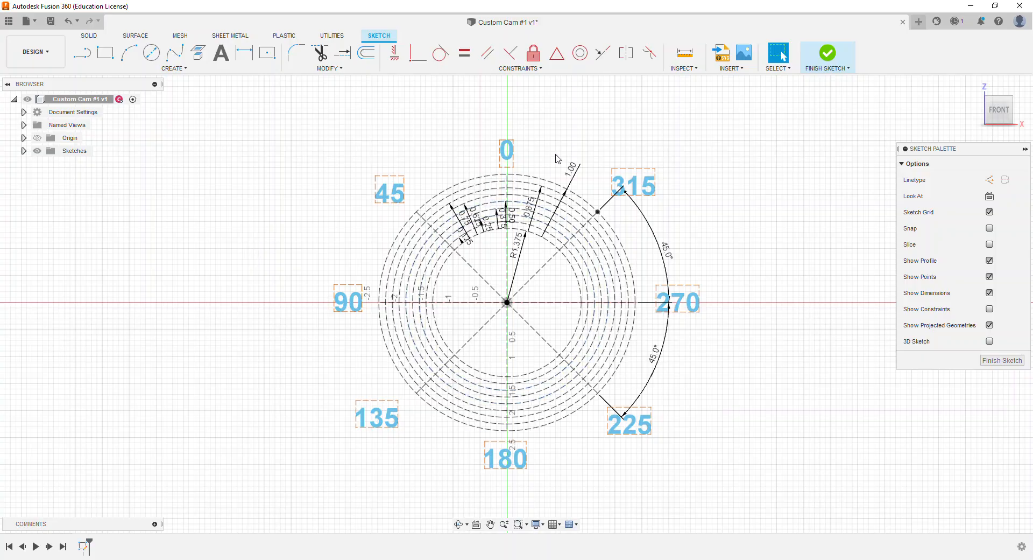
Step: Place one sketch point each on the 0 and 45 degree spokes, inside the innermost circle of the polar grid
scroll(557, 159, "up", 3)
middle_click_drag(550, 170, 532, 114)
scroll(527, 188, "up", 1)
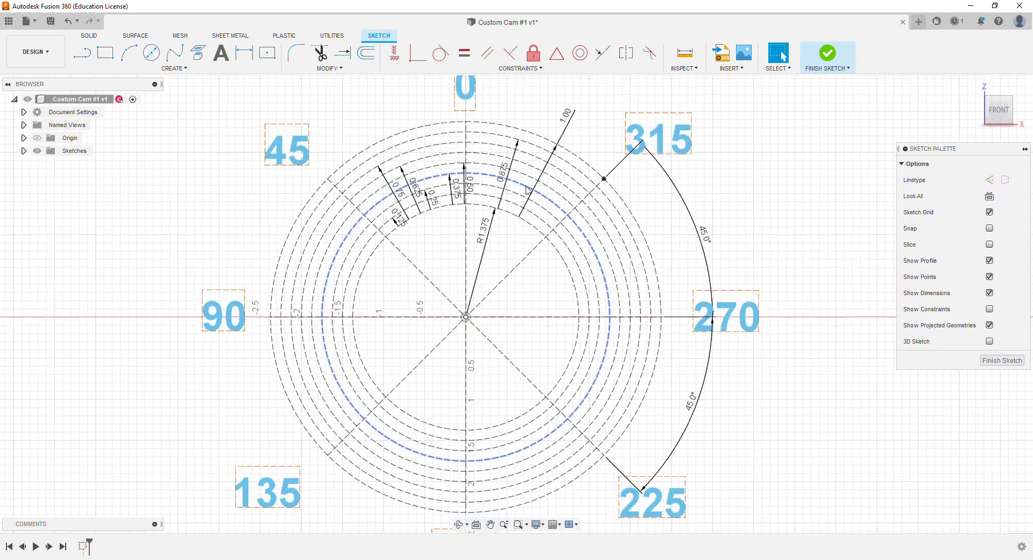
scroll(527, 190, "up", 1)
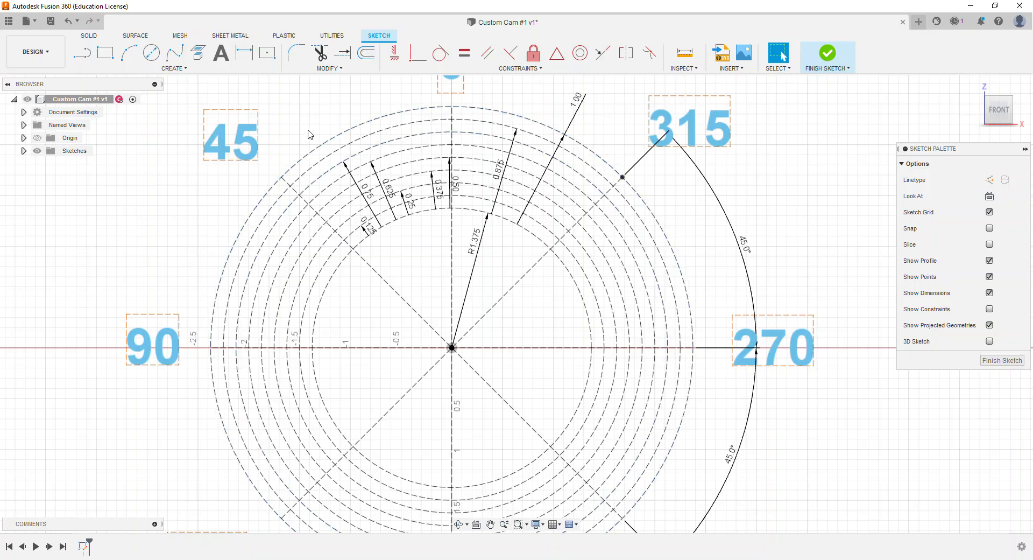
left_click(174, 68)
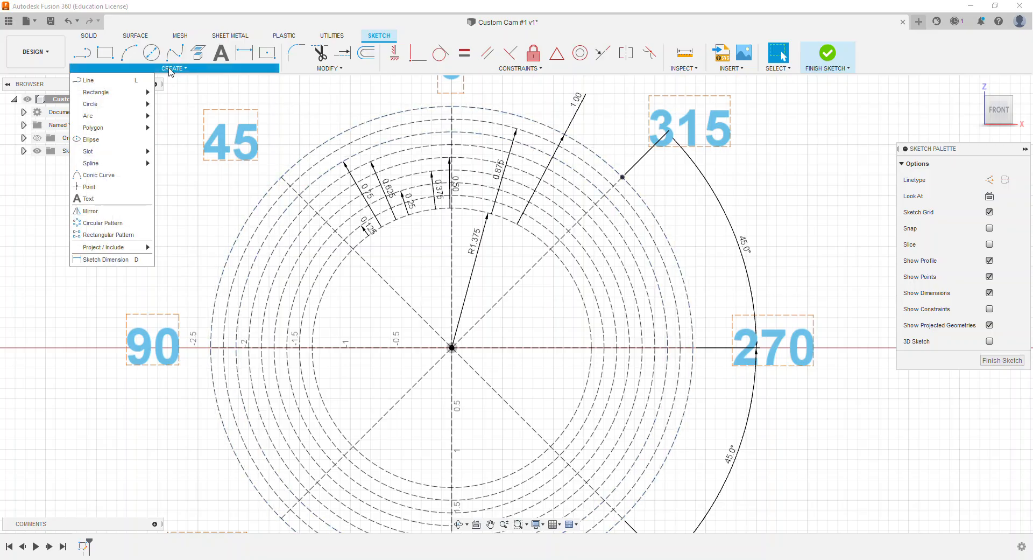
left_click(86, 187)
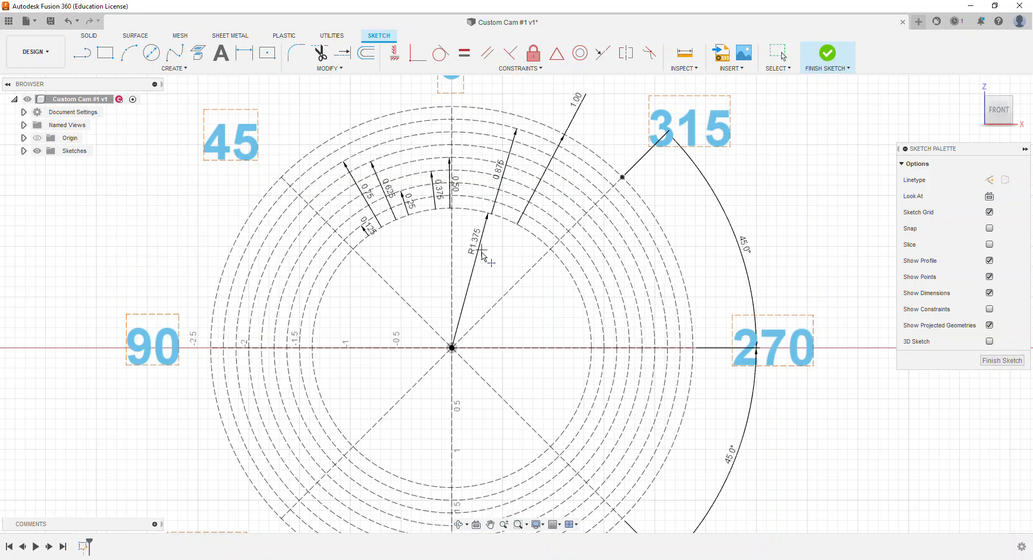
scroll(454, 288, "down", 3)
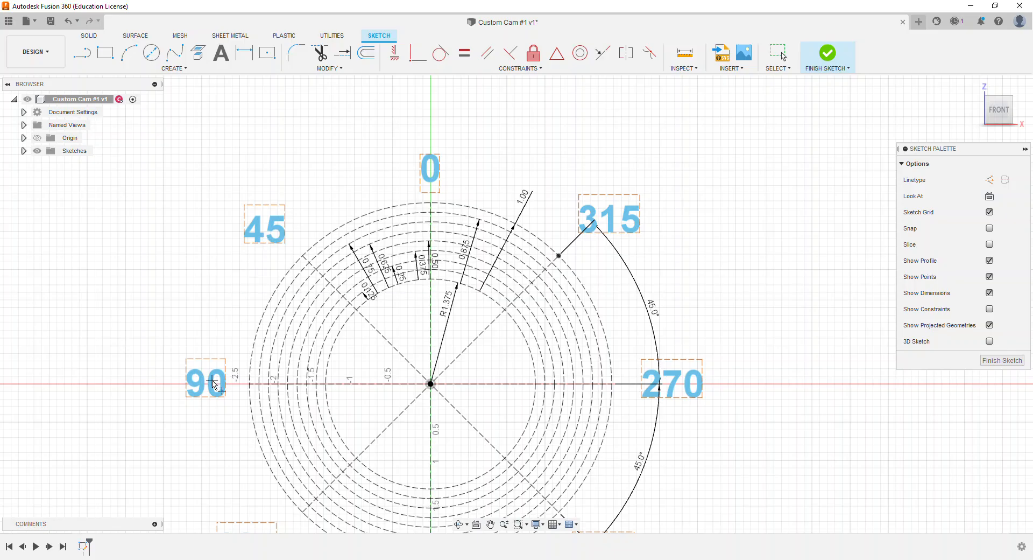
left_click(301, 181)
middle_click_drag(319, 156, 356, 101)
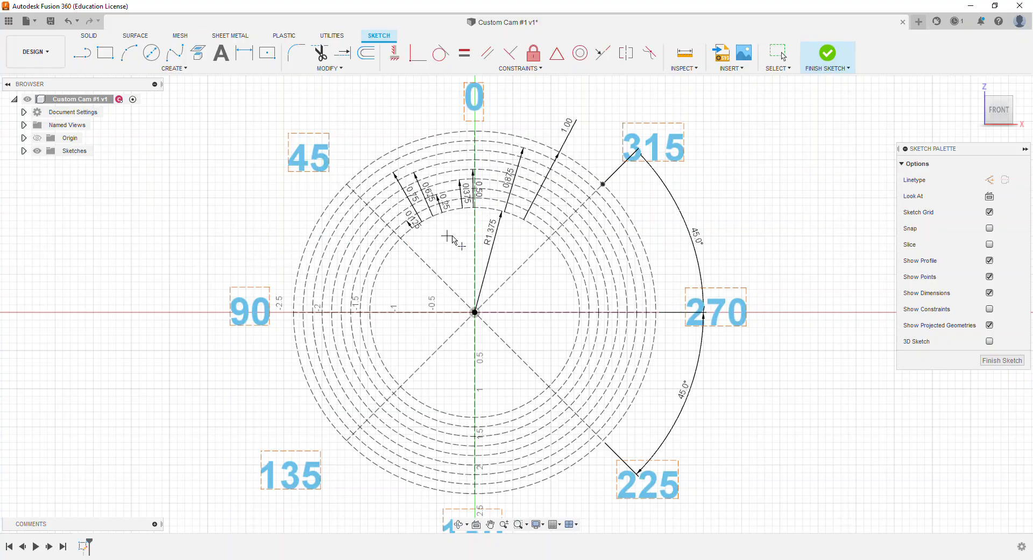
scroll(461, 240, "up", 3)
scroll(460, 239, "up", 2)
middle_click_drag(460, 239, 360, 243)
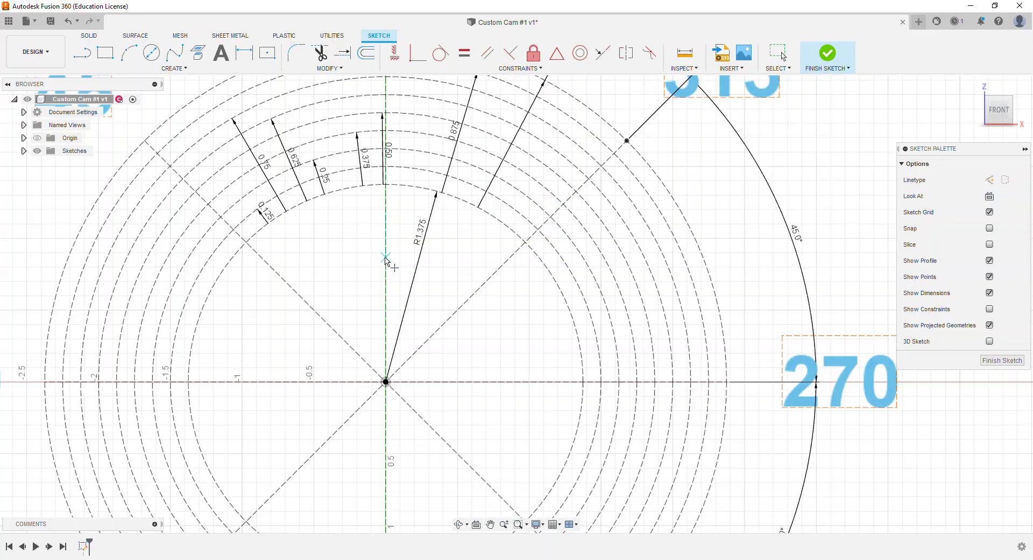
left_click(386, 260)
scroll(330, 275, "down", 2)
middle_click_drag(330, 276, 397, 236)
scroll(397, 236, "down", 1)
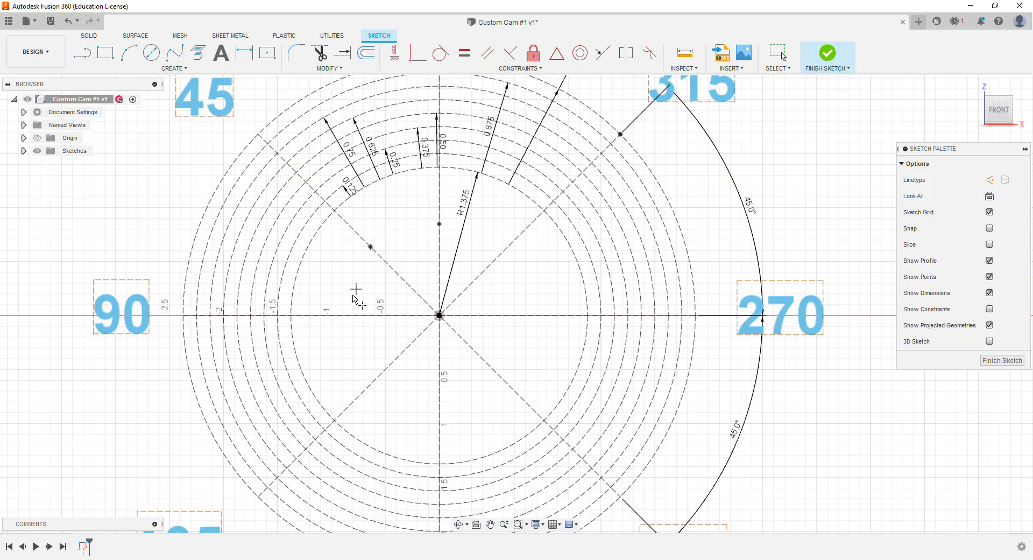
Step: Place sketch points on the 90, 135, 180, 225, 270 and 315 degree spokes inside the innermost circle, and finish the Point command
left_click(348, 315)
left_click(377, 377)
left_click(439, 394)
left_click(496, 372)
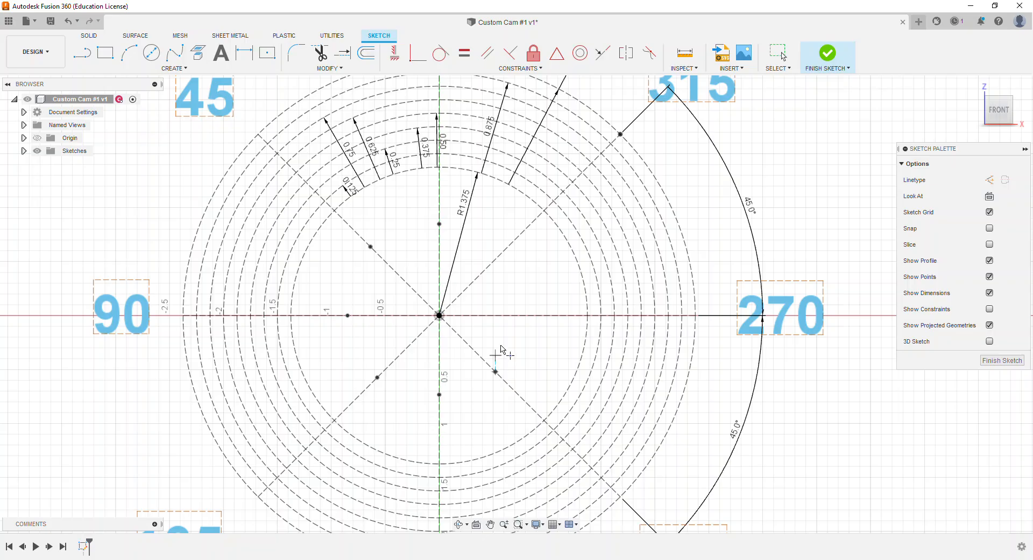
left_click(507, 315)
right_click(507, 206)
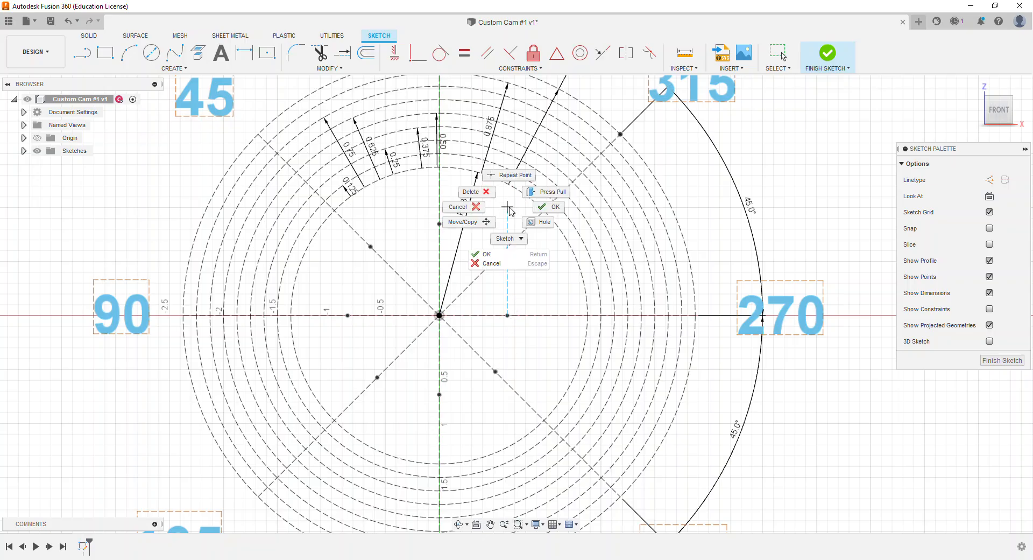
left_click(540, 209)
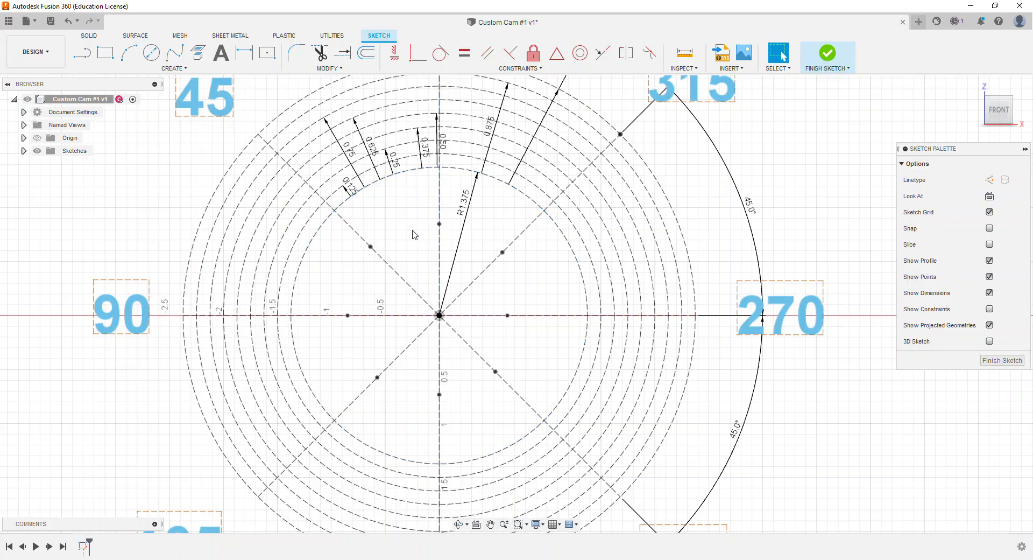
Step: Dimension the point on the 0 degree spoke 0.5 in from the grid centre
left_click(245, 54)
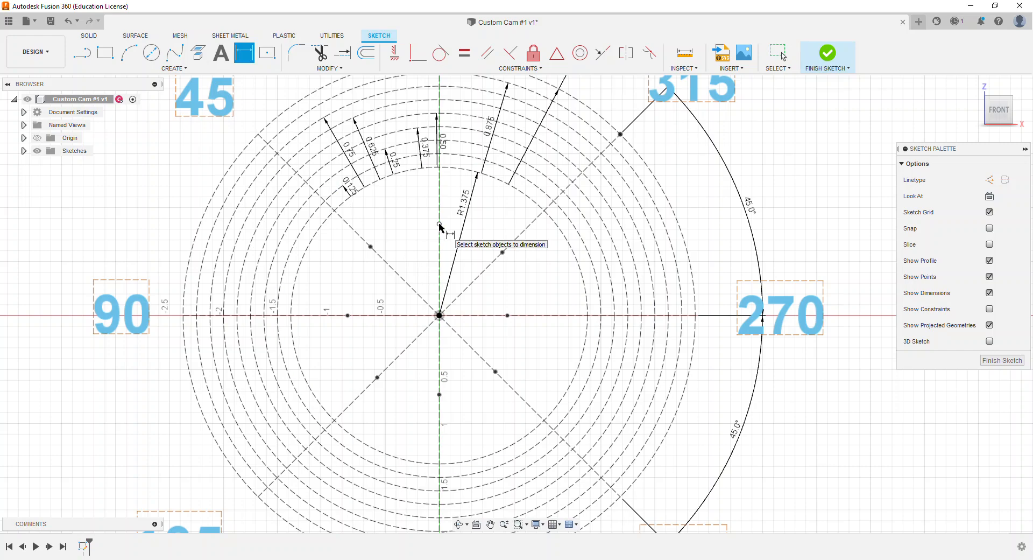
scroll(440, 225, "down", 3)
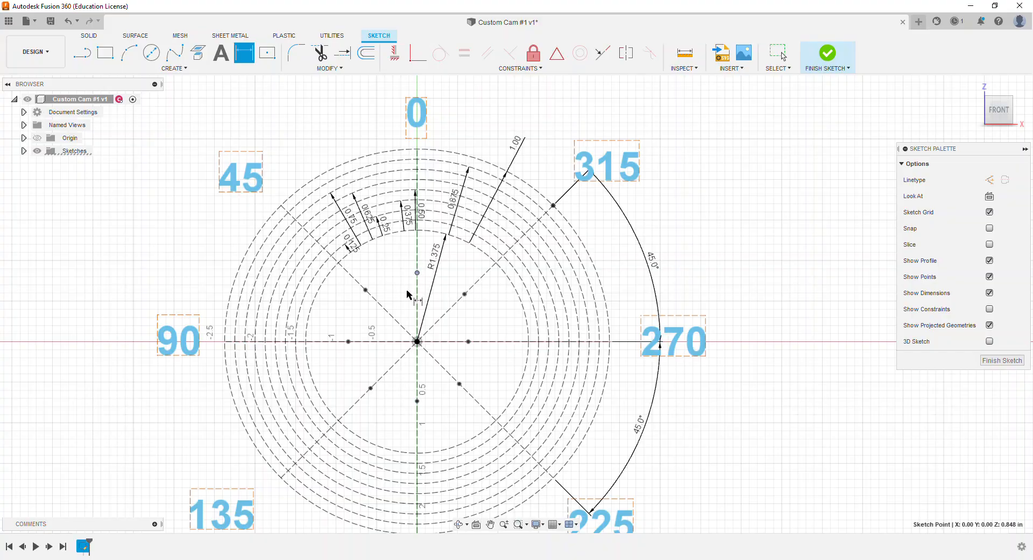
key("Escape")
middle_click_drag(409, 299, 408, 278)
scroll(408, 278, "up", 3)
key("d")
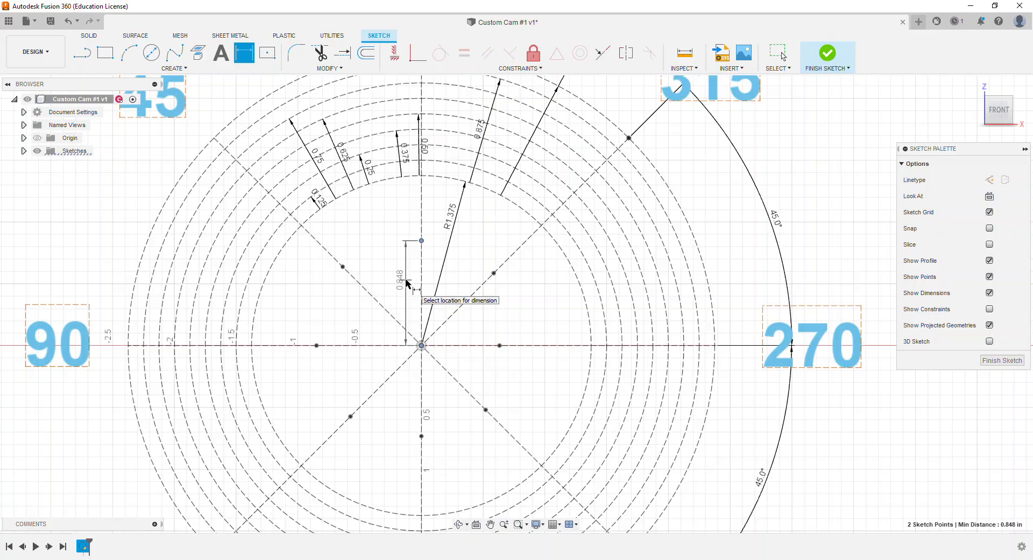
left_click(407, 282)
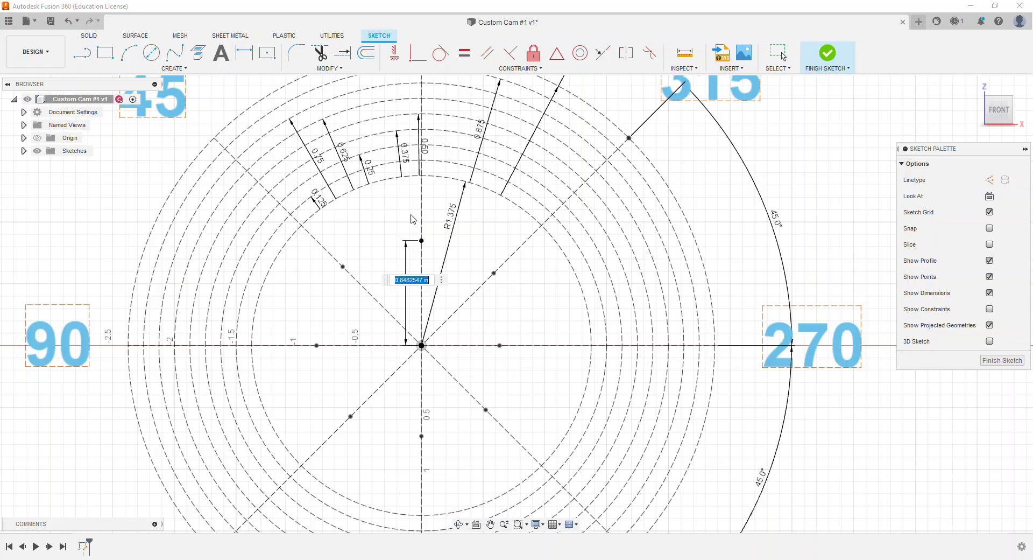
type("0.5")
key("Return")
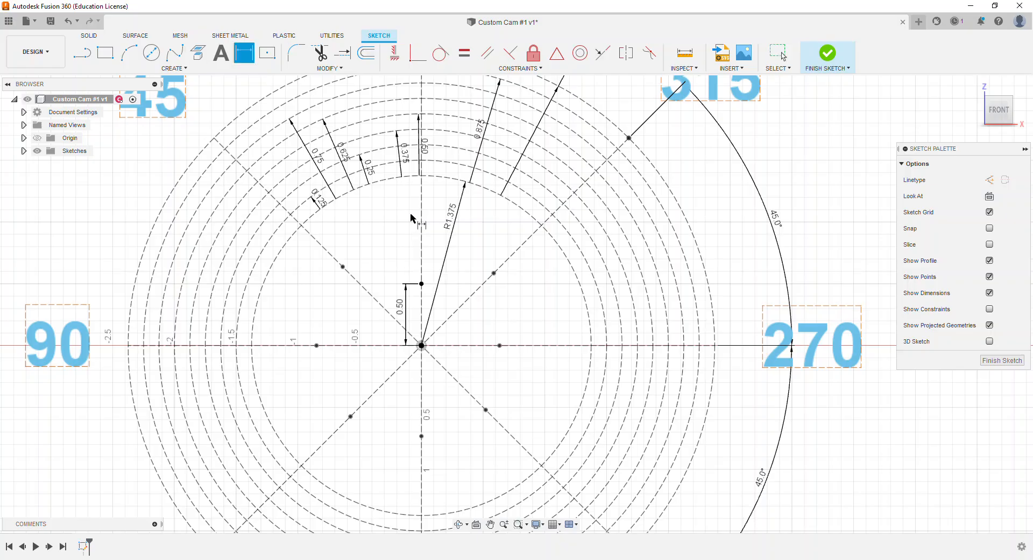
Step: Add an aligned dimension of 0.625 in from the grid centre to the point on the 45 degree spoke
mouse_move(384, 270)
middle_mouse_down()
mouse_move(404, 253)
mouse_move(454, 319)
middle_mouse_up()
scroll(404, 253, "up", 1)
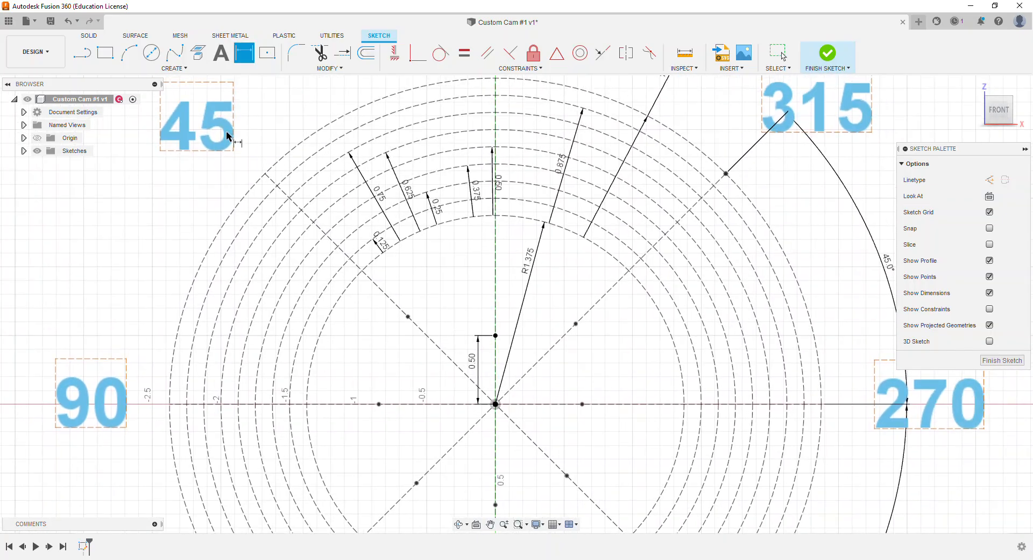
scroll(489, 421, "up", 1)
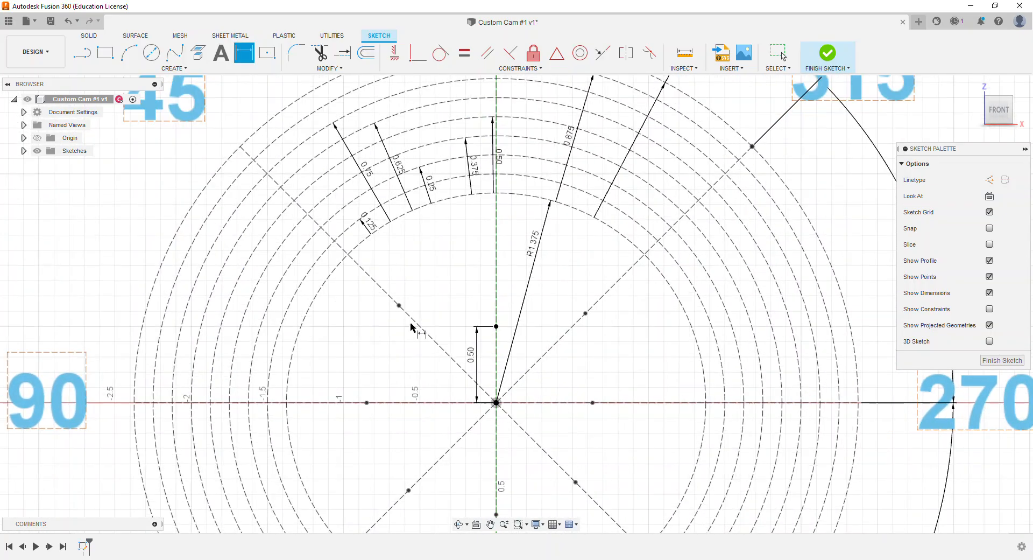
left_click(408, 317)
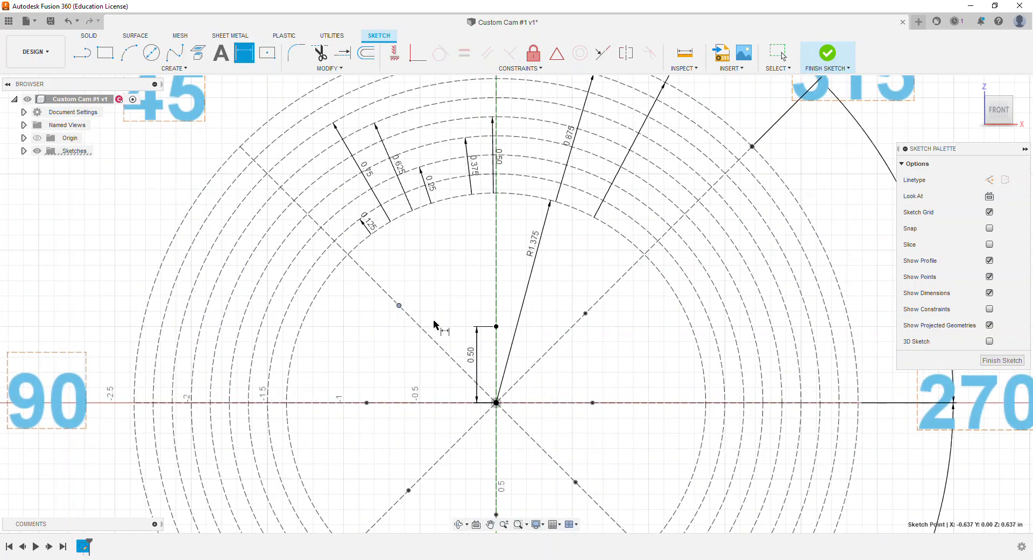
left_click(497, 403)
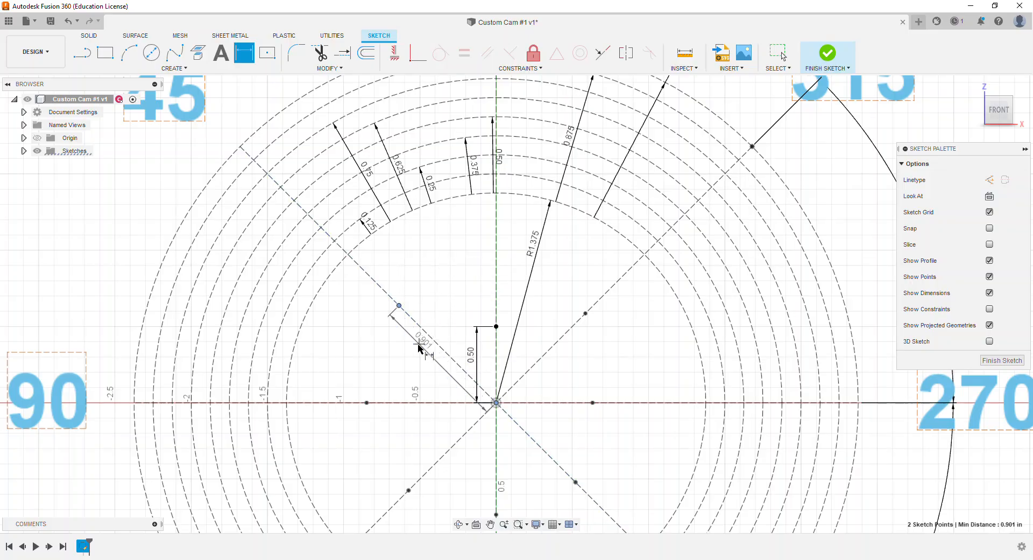
right_click(418, 349)
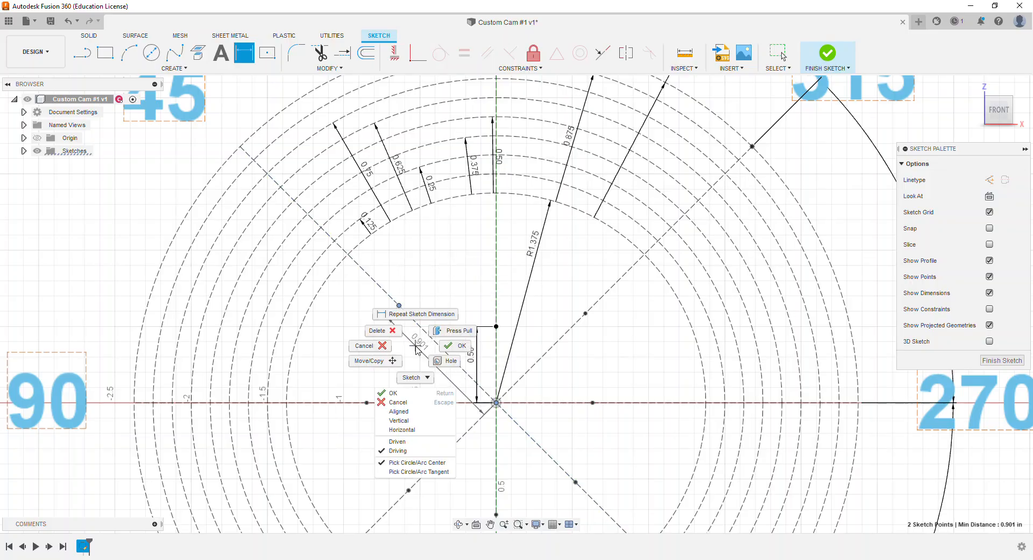
left_click(418, 413)
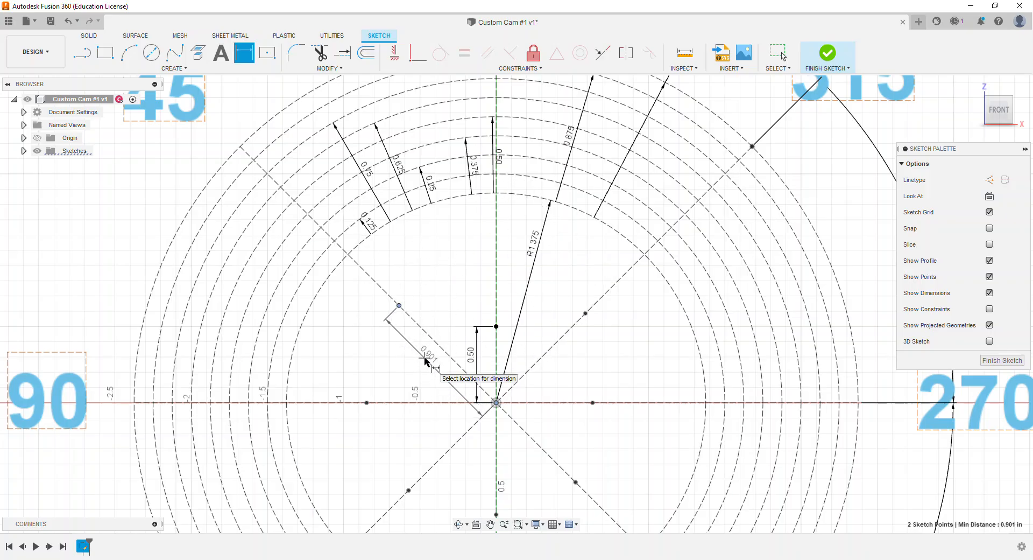
left_click(425, 361)
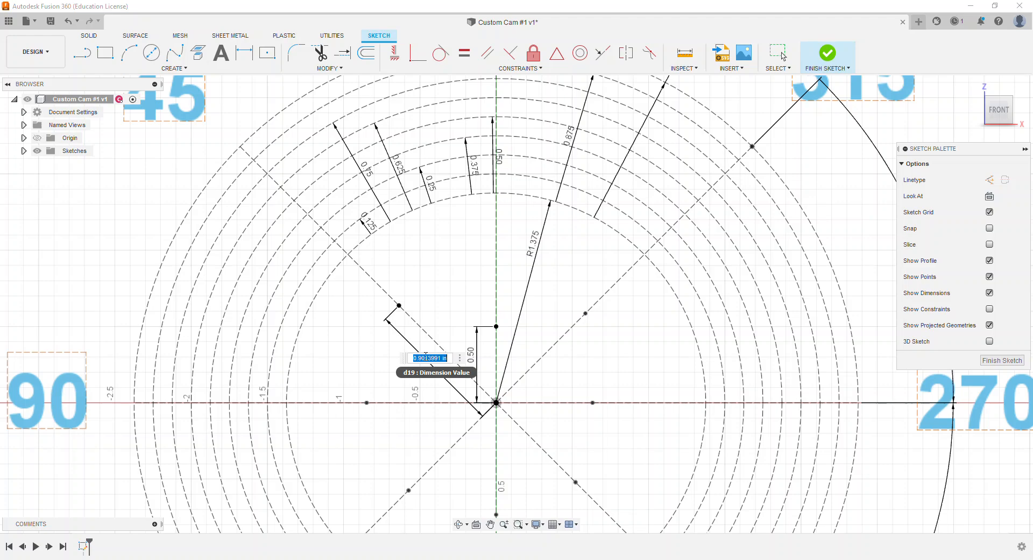
type("0.625")
key("Return")
Step: Dimension the point on the 90 degree spoke 0.75 in from the grid centre
middle_click_drag(407, 338, 442, 175)
key("d")
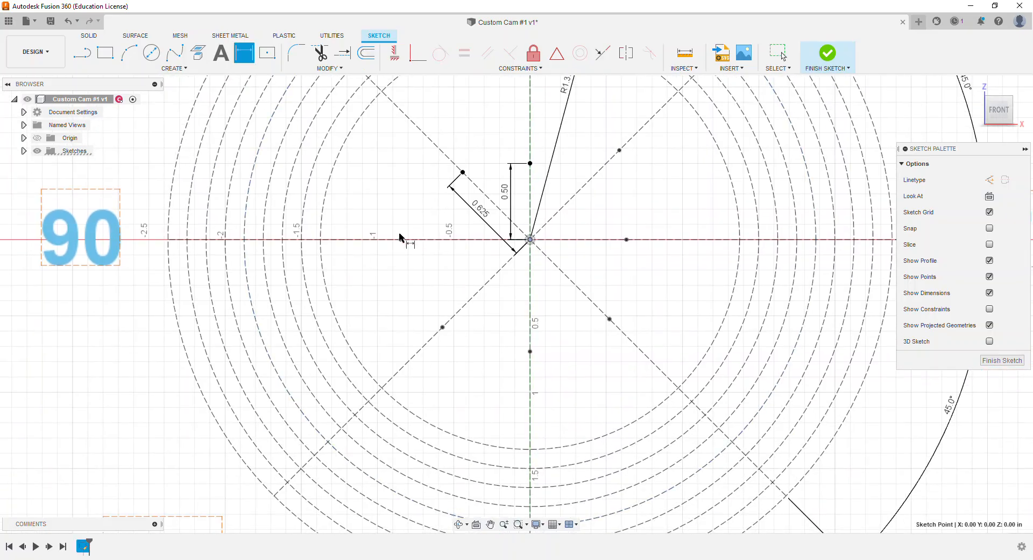
left_click(399, 240)
left_click(429, 217)
type("0.75")
key("Return")
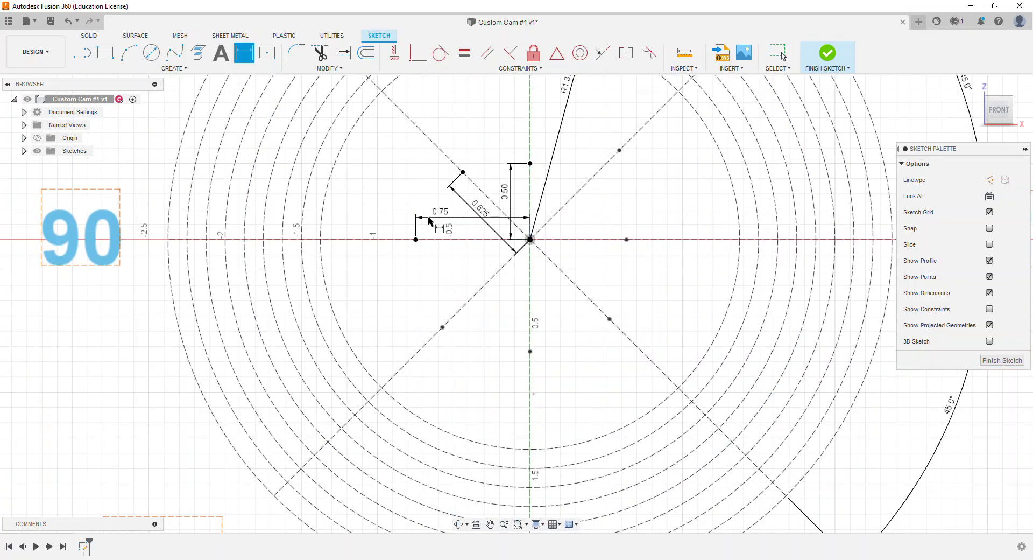
Step: Dimension the point on the 135 degree spoke 1.1875 in from the grid centre, measured along the spoke
left_click(530, 239)
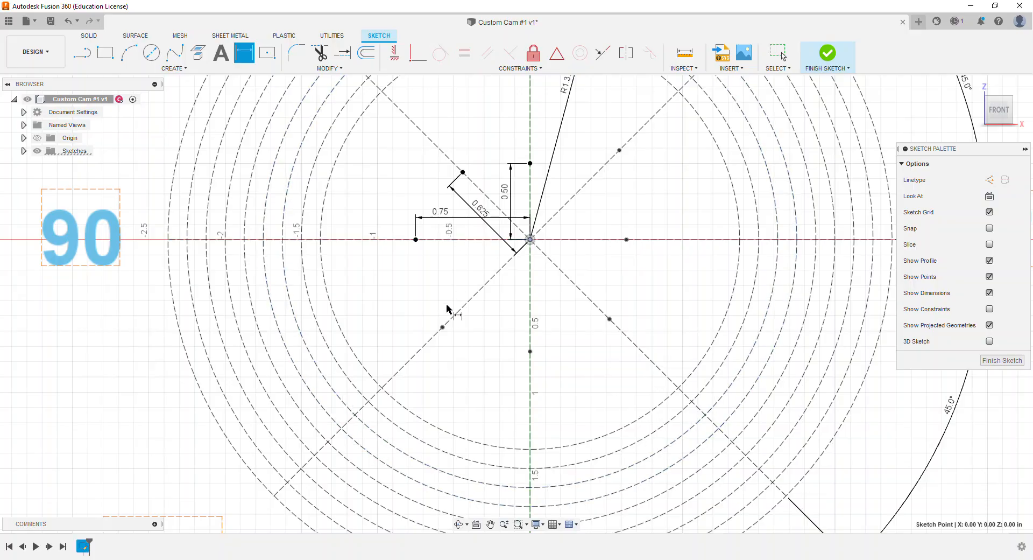
left_click(442, 327)
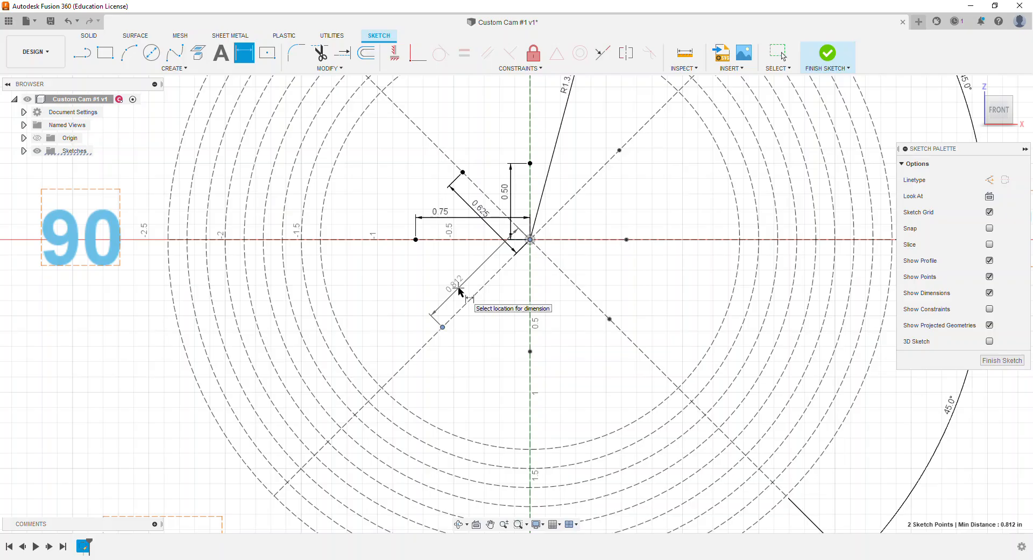
left_click(459, 290)
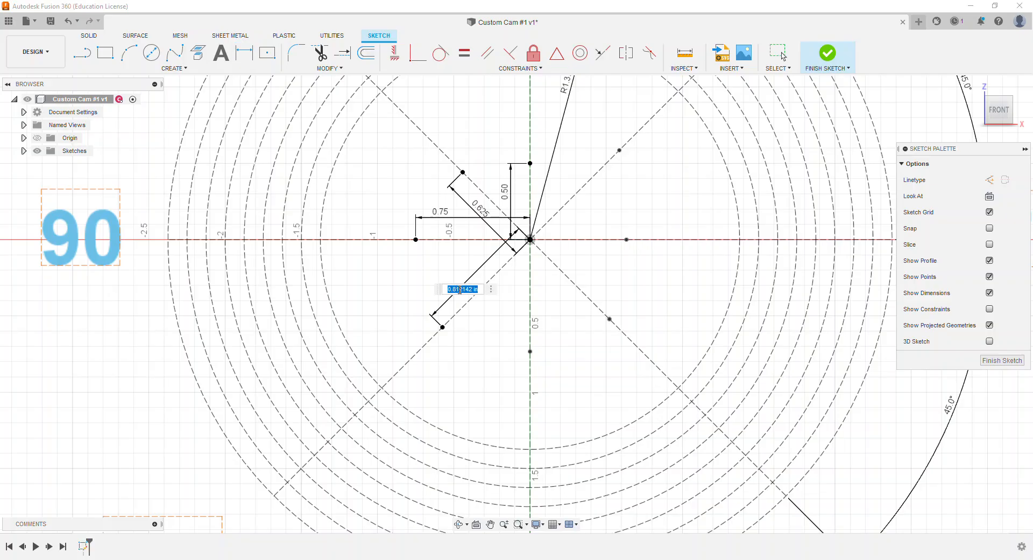
type("1.1875")
key("Return")
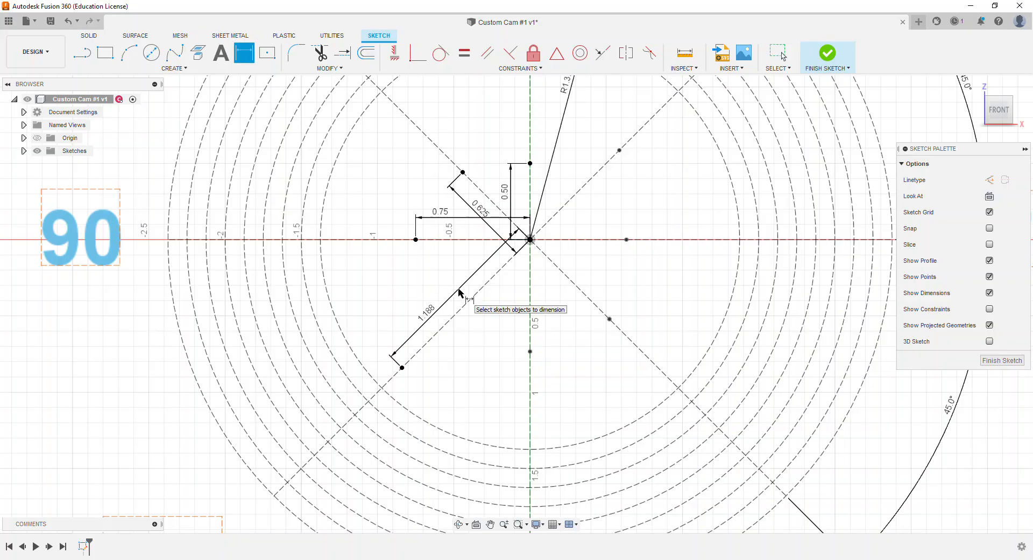
Step: Dimension the point on the 180 degree spoke 1.625 in from the grid centre
left_click(530, 240)
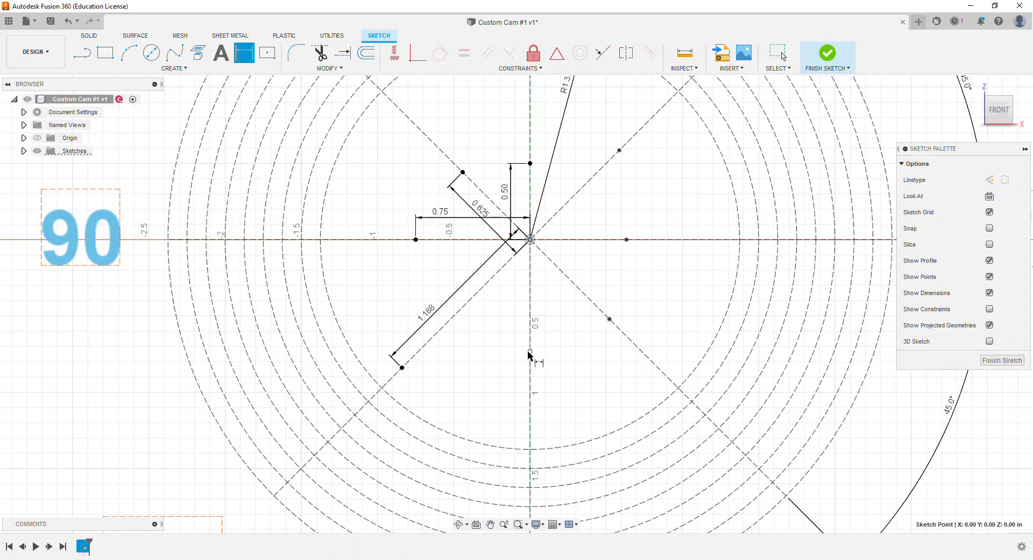
left_click(530, 350)
scroll(473, 358, "down", 2)
scroll(458, 330, "down", 2)
scroll(462, 323, "up", 4)
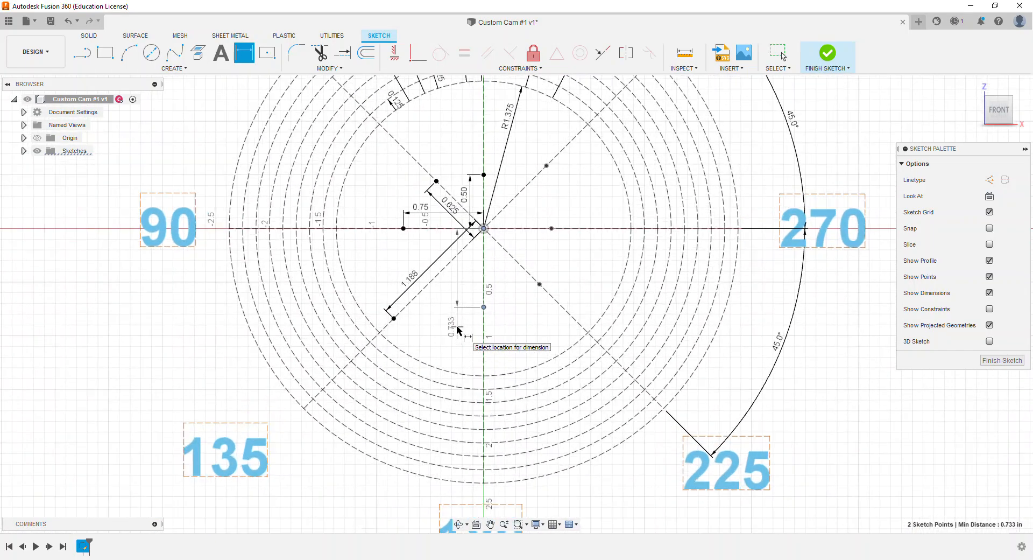
left_click(474, 253)
type("1.625")
key("Return")
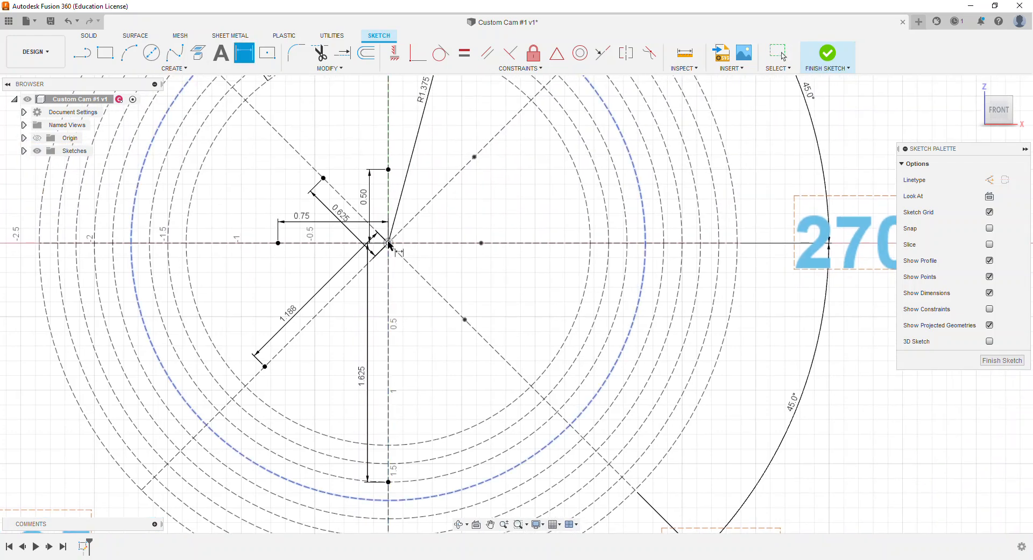
Step: Dimension the point on the 225 degree spoke 1.188 in from the grid centre, measured along the spoke
left_click(465, 320)
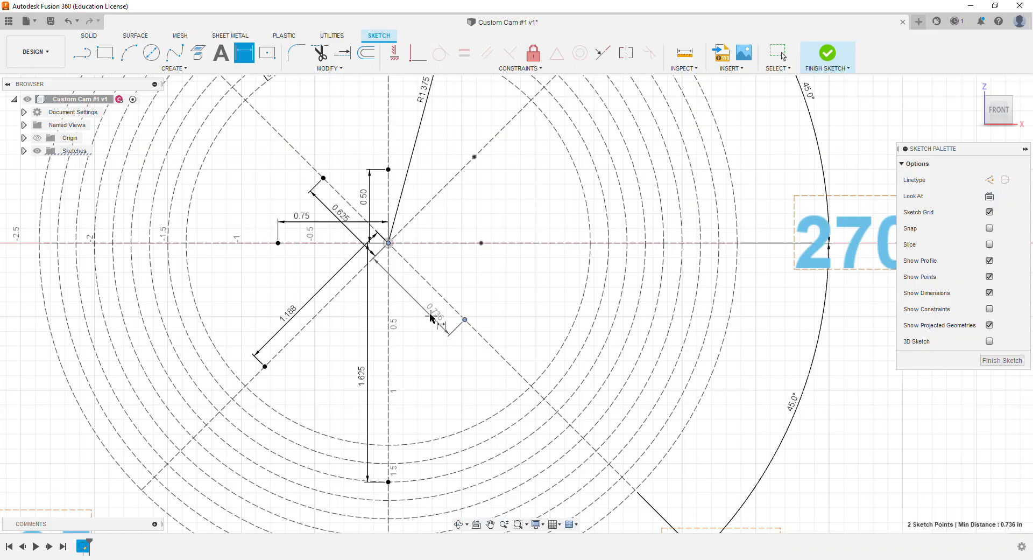
left_click(456, 287)
key("BackSpace")
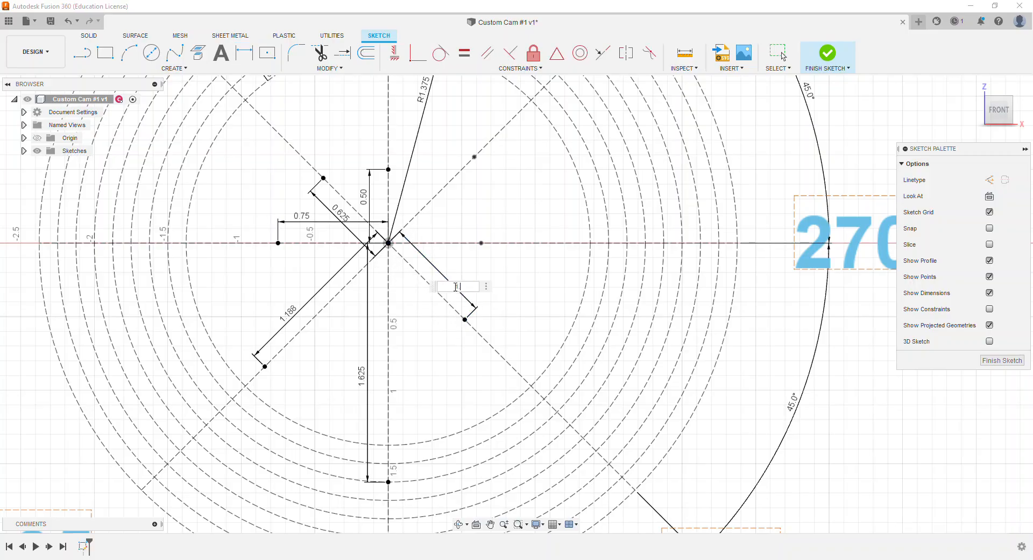
key("Return")
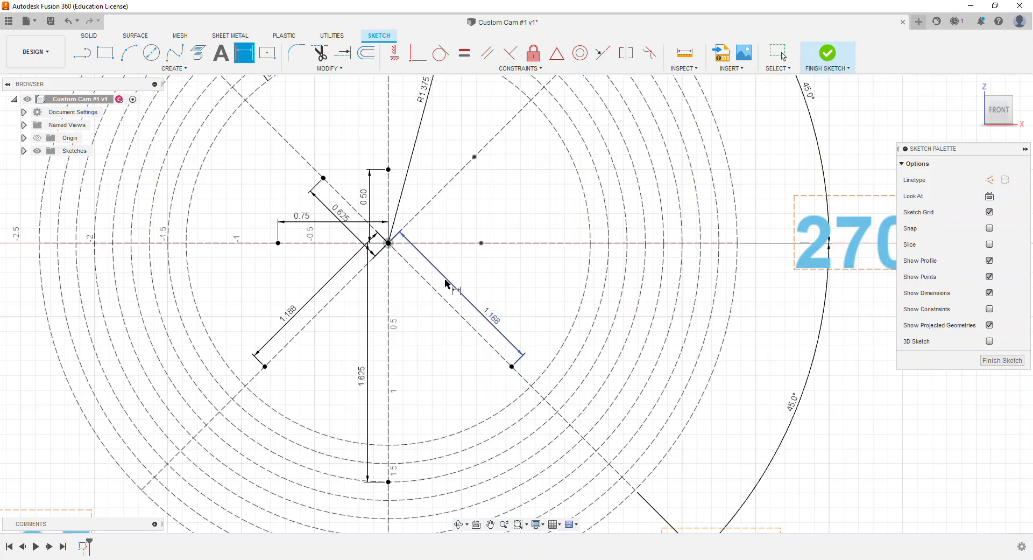
Step: Dimension the point on the 270 degree spoke 0.75 in from the grid centre
middle_click_drag(454, 267, 350, 386)
left_click(286, 362)
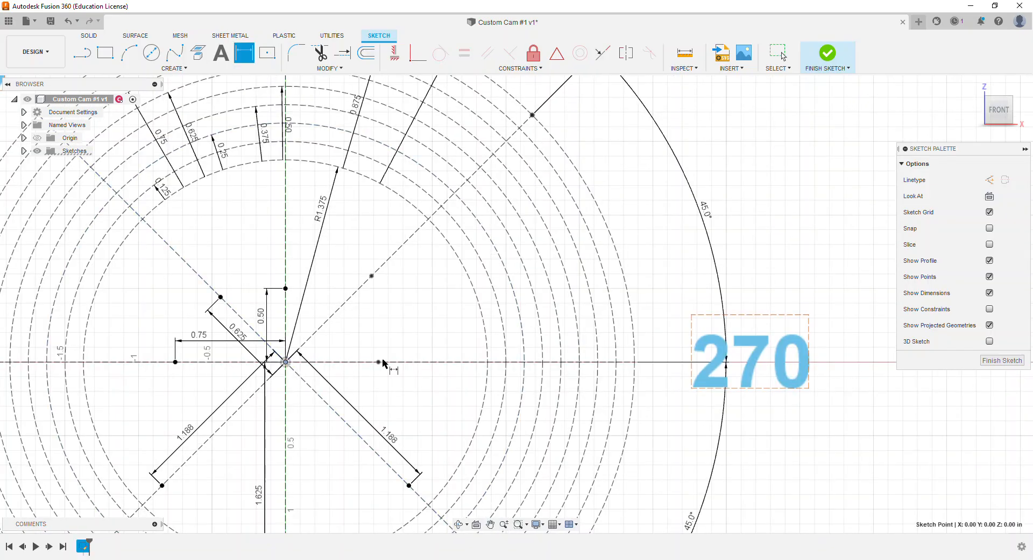
left_click(378, 362)
left_click(351, 346)
type("0.75")
key("Return")
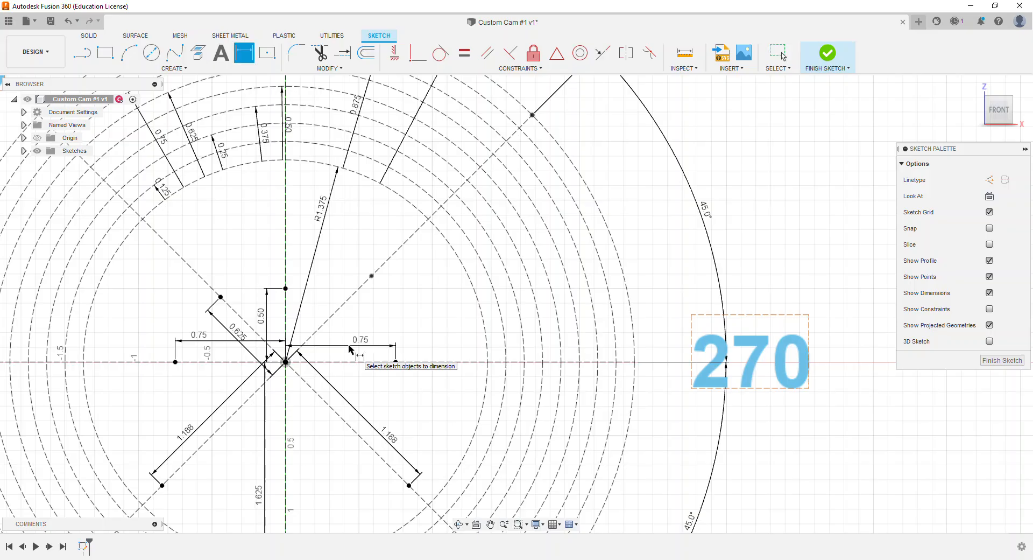
Step: Add an aligned dimension of 0.625 in from the grid centre to the point on the 315 degree spoke
left_click(371, 276)
middle_click_drag(365, 278, 404, 312)
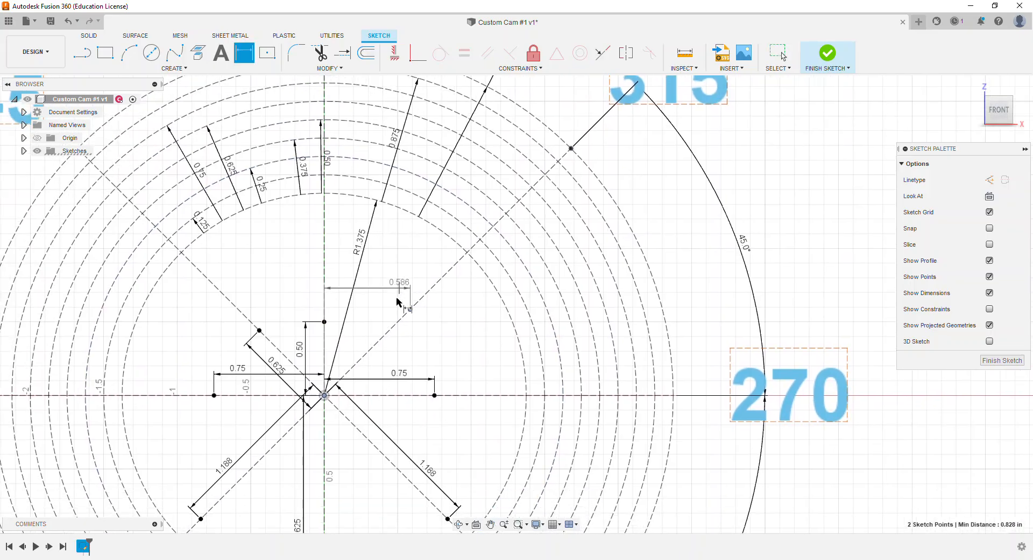
left_click(359, 339)
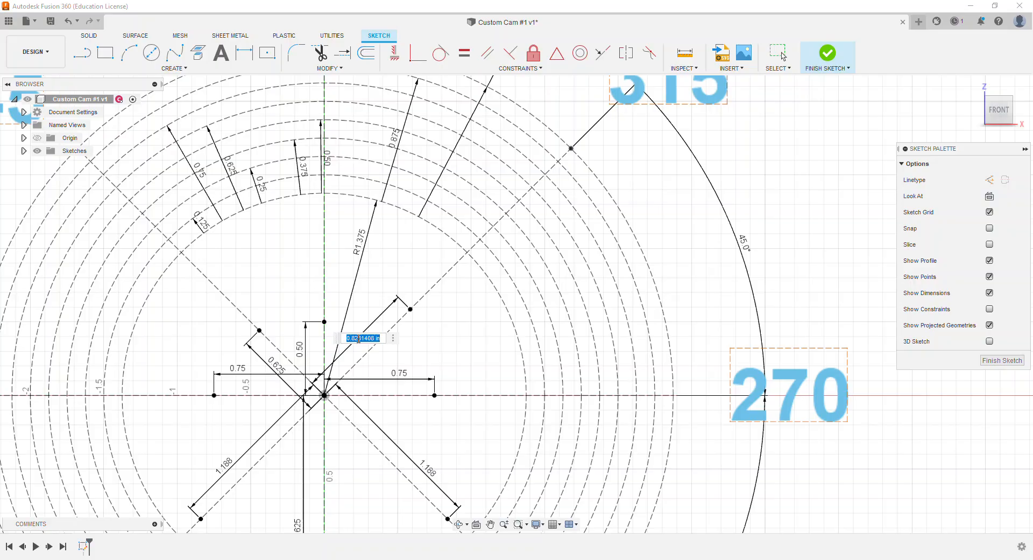
type("0.625")
key("Return")
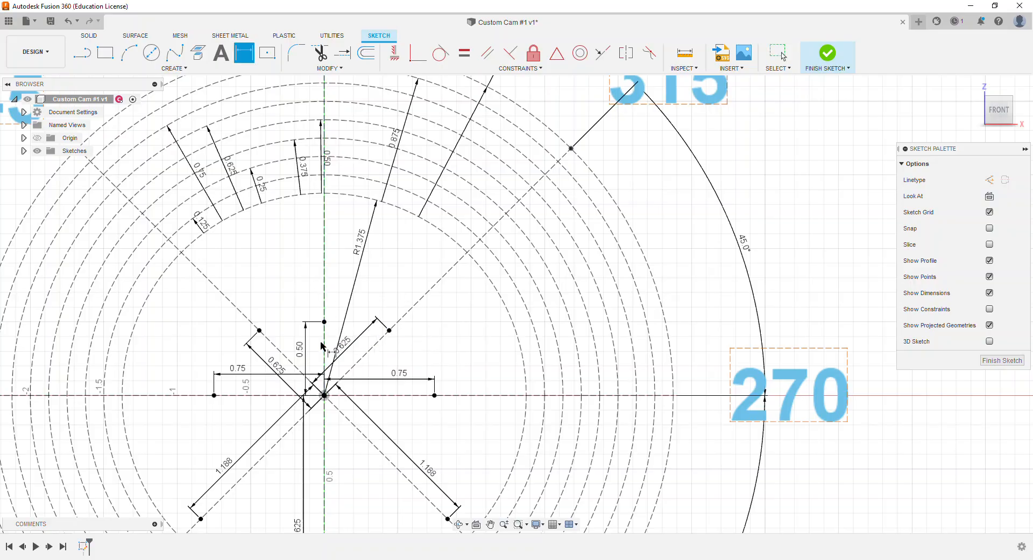
scroll(434, 273, "down", 5)
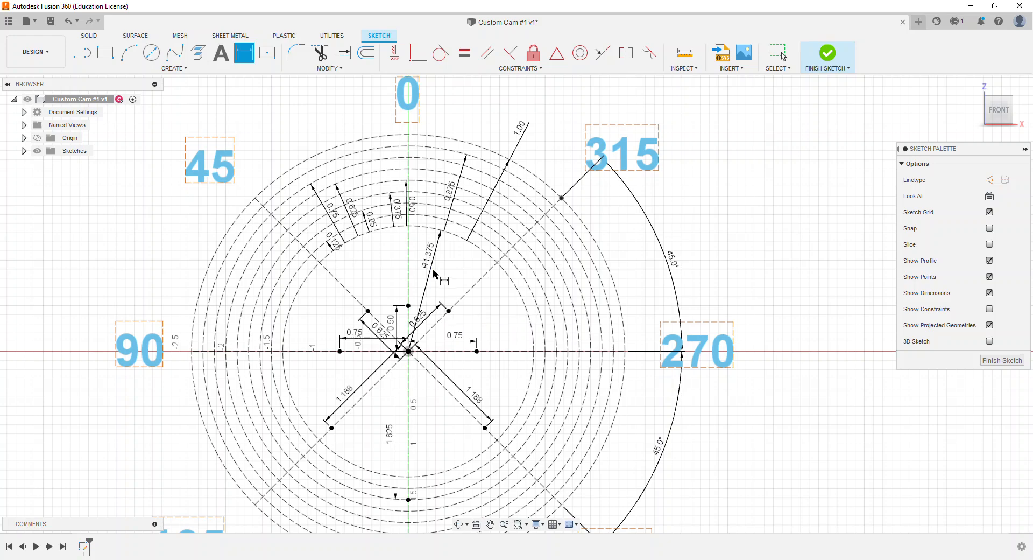
right_click(434, 273)
left_click(400, 271)
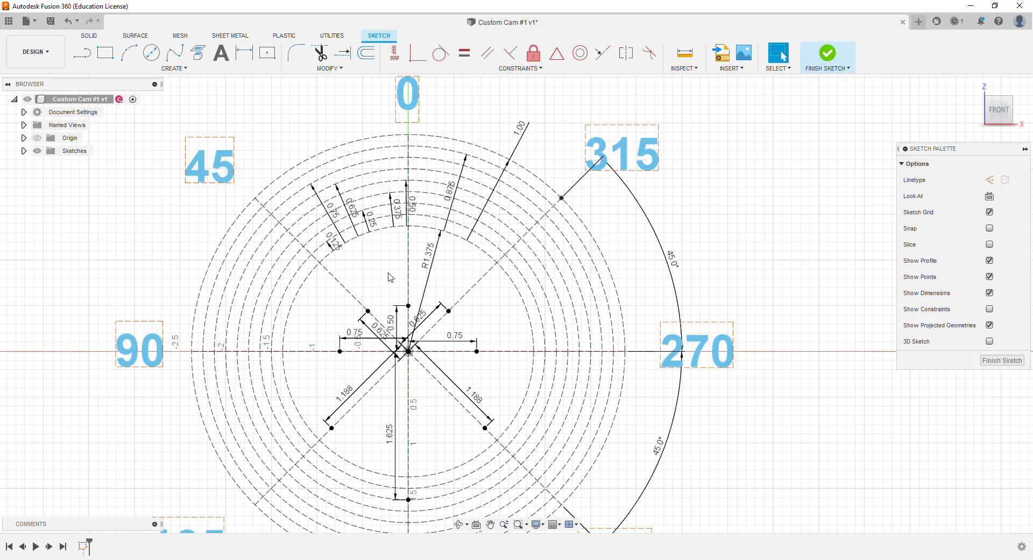
Step: Start a fit point spline at the 0 degree point and run it through the 45, 90, 135 and 180 degree points
middle_click_drag(399, 295, 412, 274)
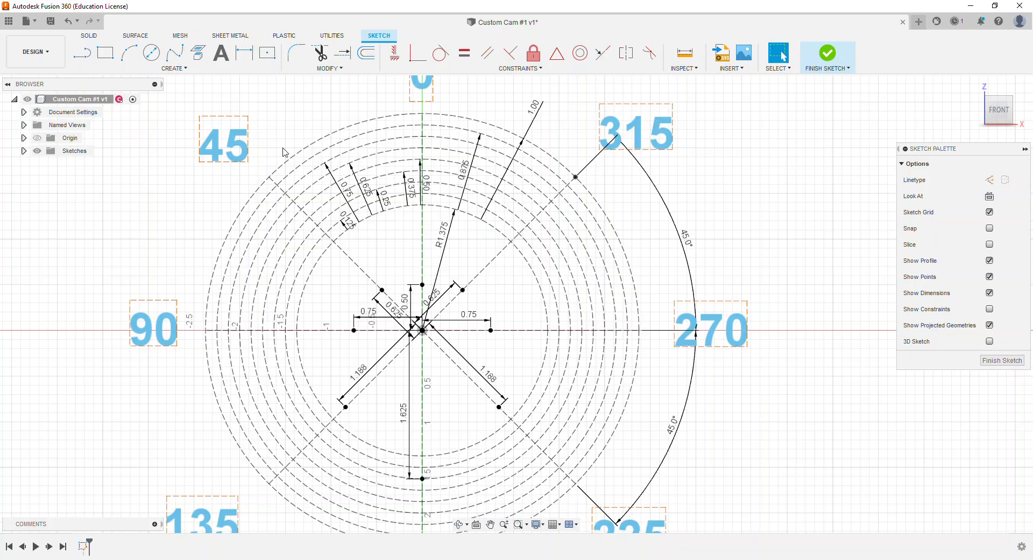
left_click(177, 71)
mouse_move(119, 167)
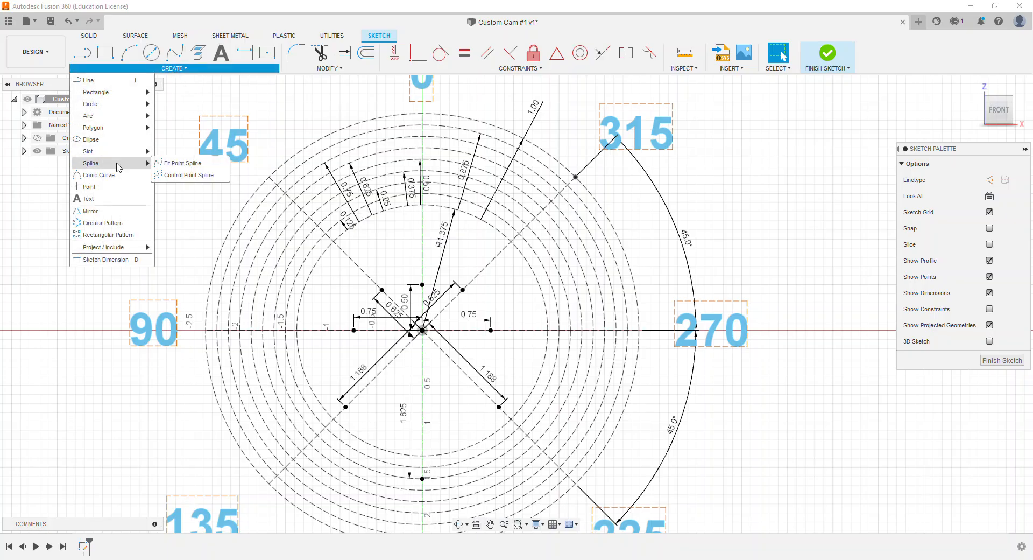
left_click(183, 164)
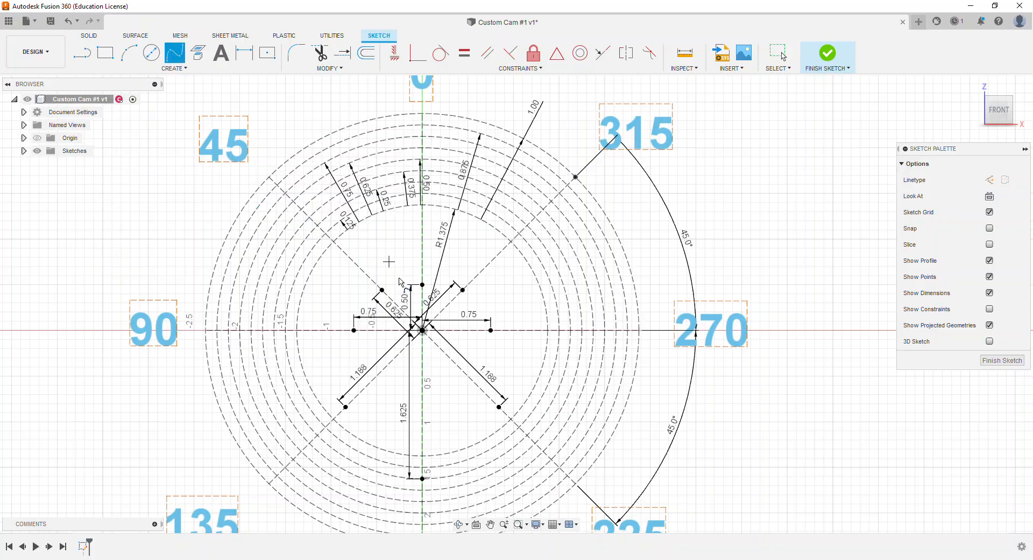
scroll(403, 284, "up", 6)
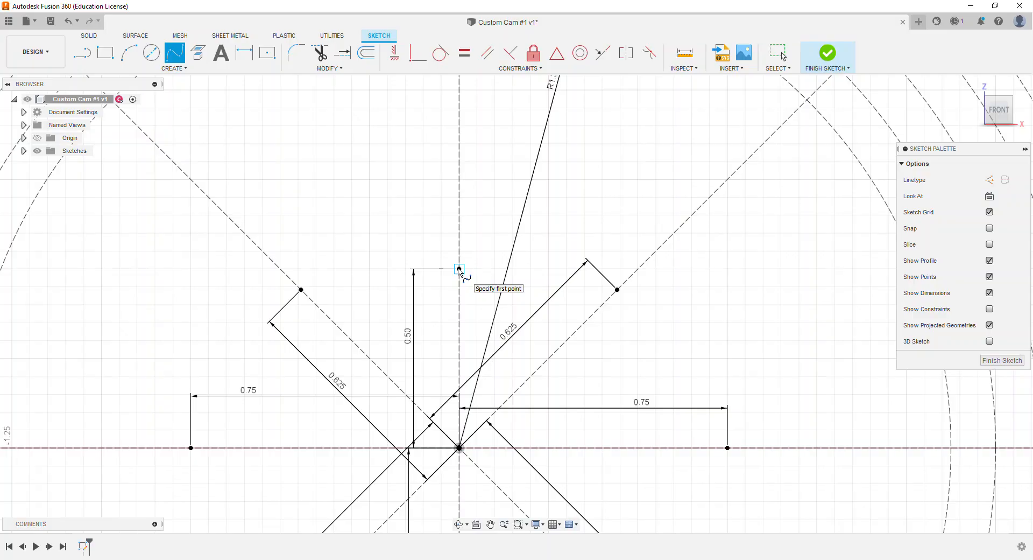
left_click(459, 268)
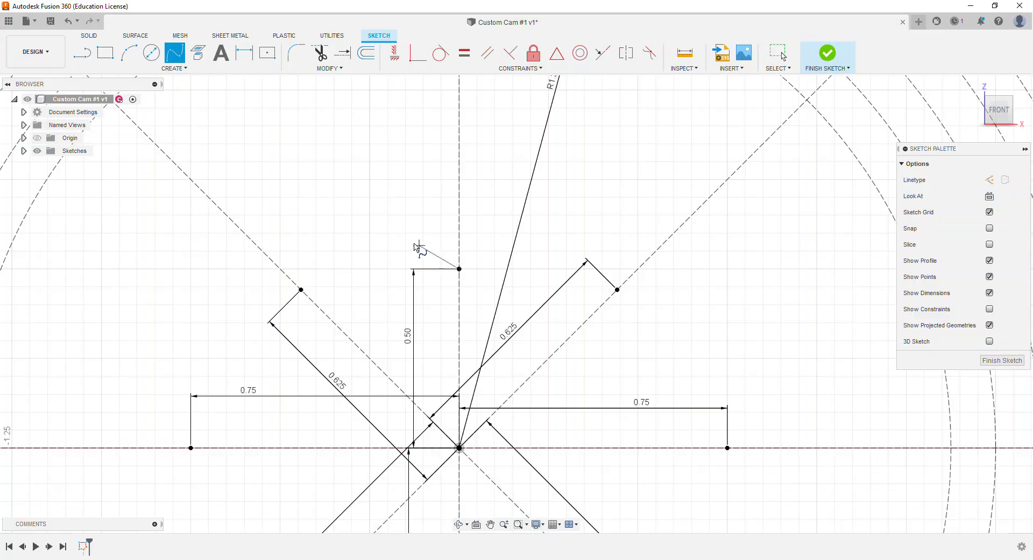
scroll(405, 241, "down", 3)
scroll(405, 242, "down", 1)
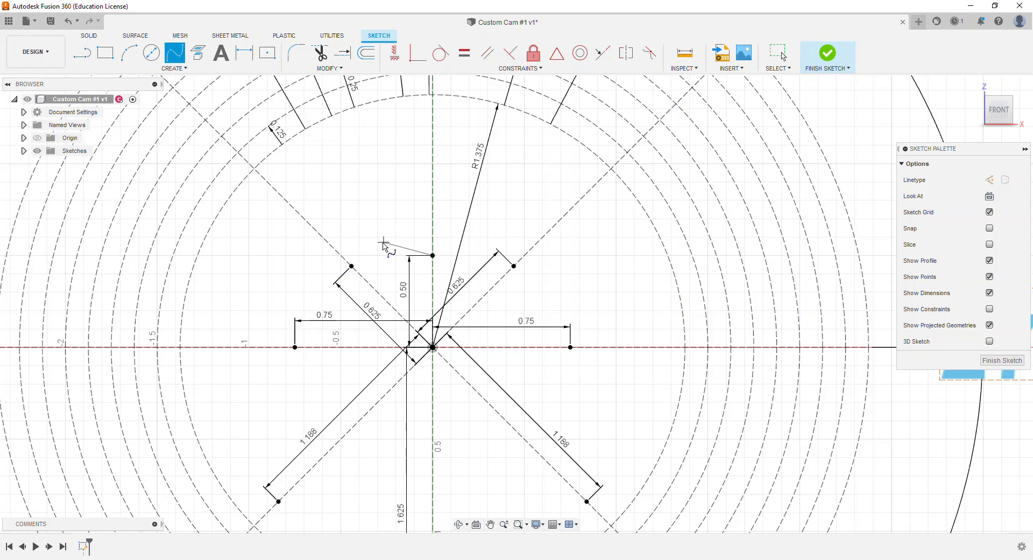
left_click(352, 266)
left_click(295, 347)
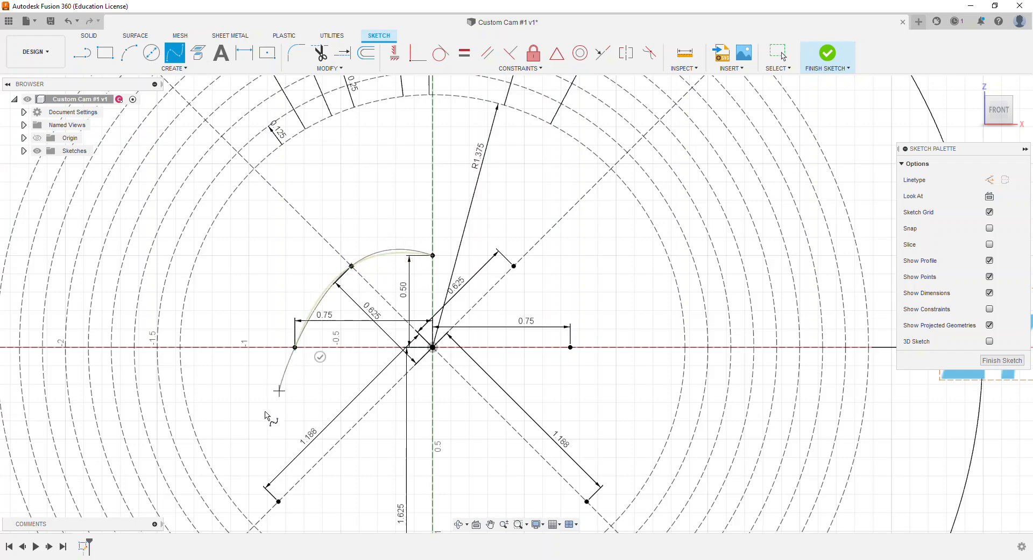
scroll(266, 366, "down", 2)
left_click(276, 433)
middle_click_drag(329, 458, 304, 361)
left_click(380, 457)
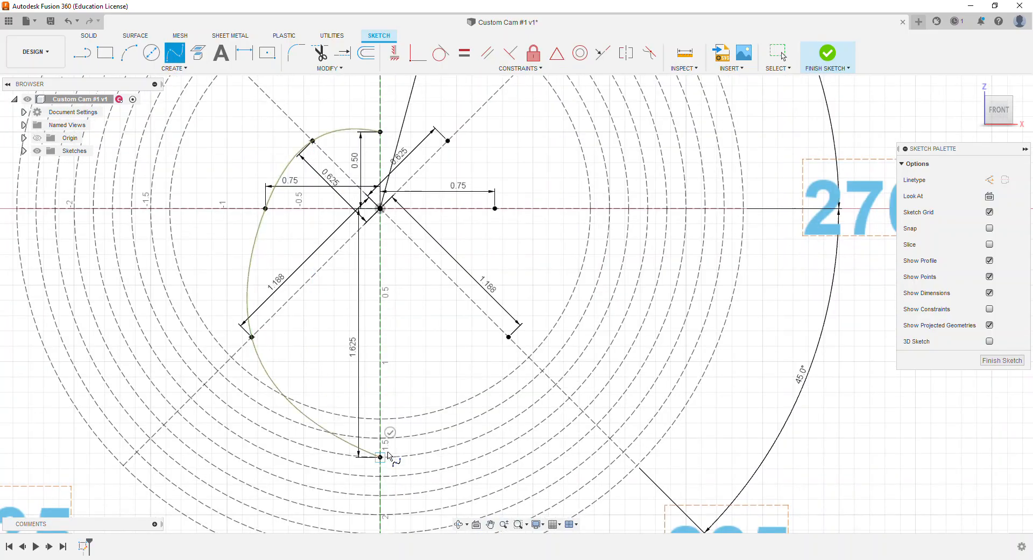
Step: Continue the spline through the 225, 270 and 315 degree points and close it at the 0 degree point
left_click(509, 337)
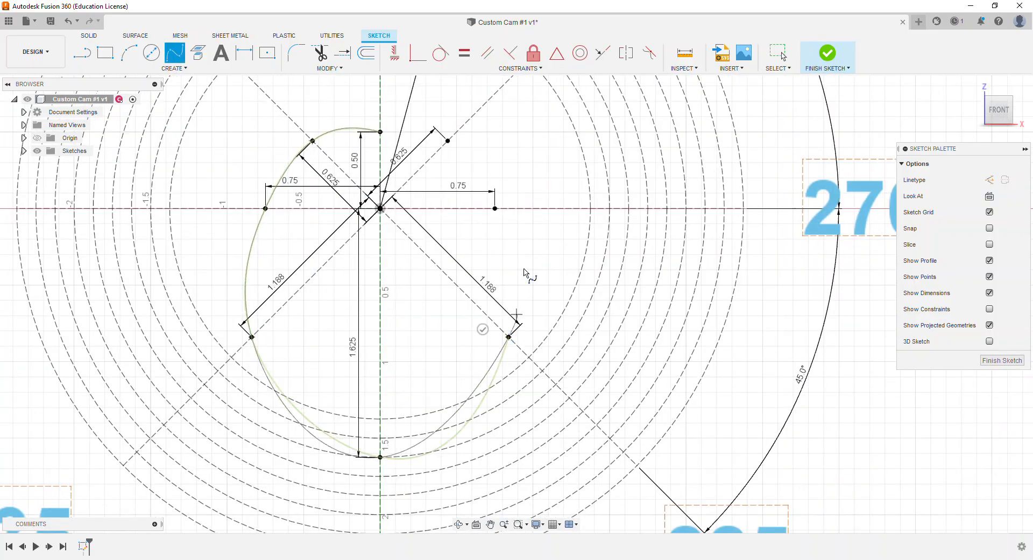
left_click(495, 208)
left_click(448, 140)
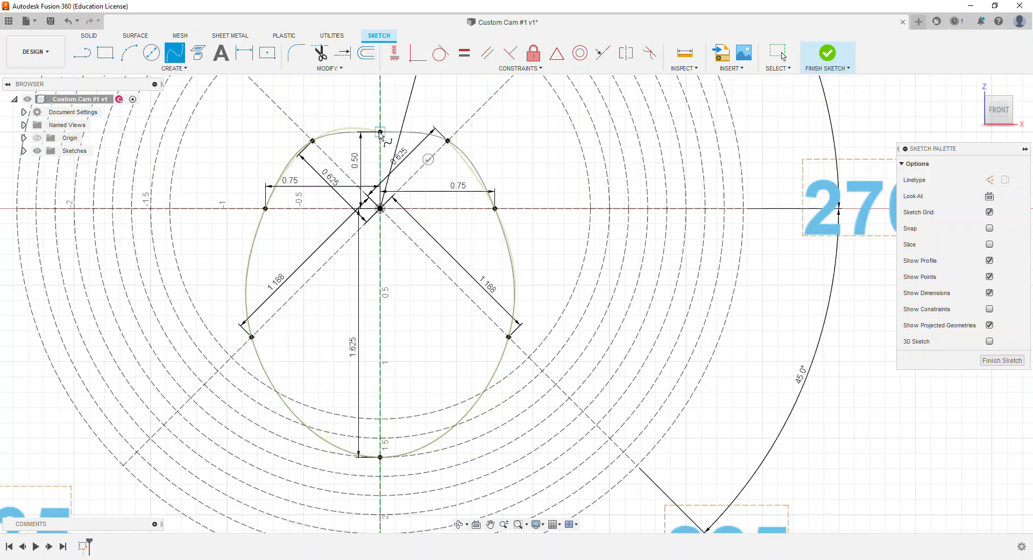
left_click(380, 132)
middle_click_drag(380, 132, 433, 187)
scroll(434, 189, "down", 1)
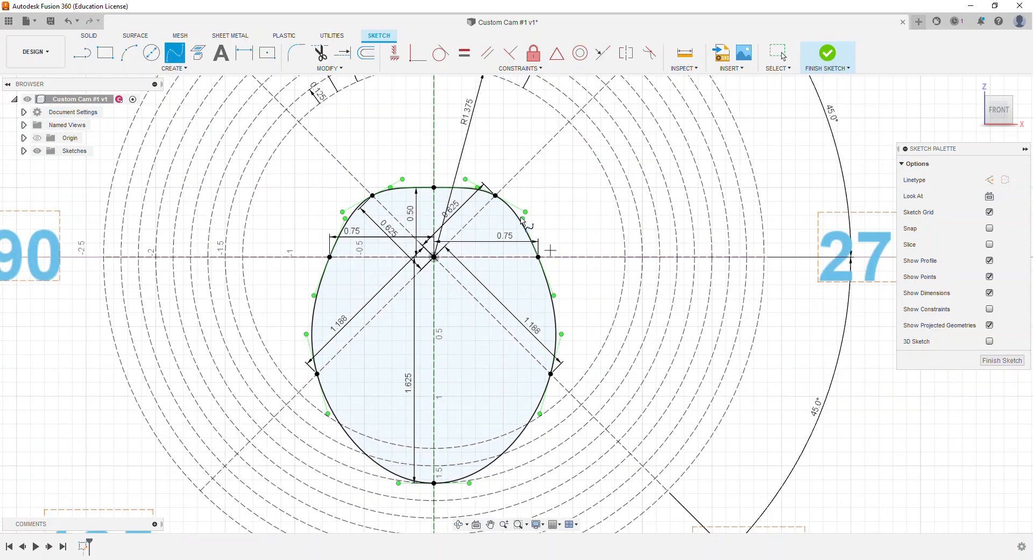
right_click(494, 171)
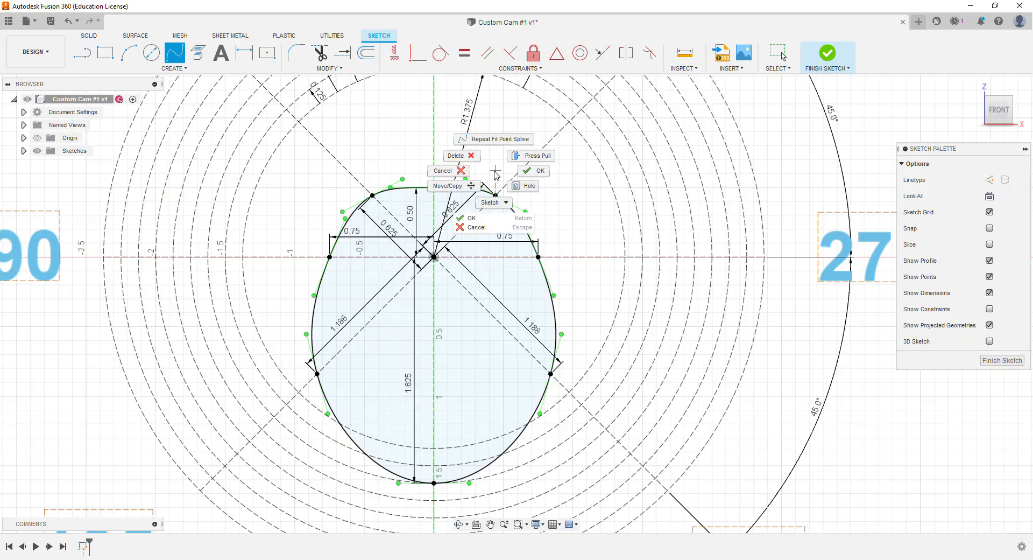
left_click(540, 171)
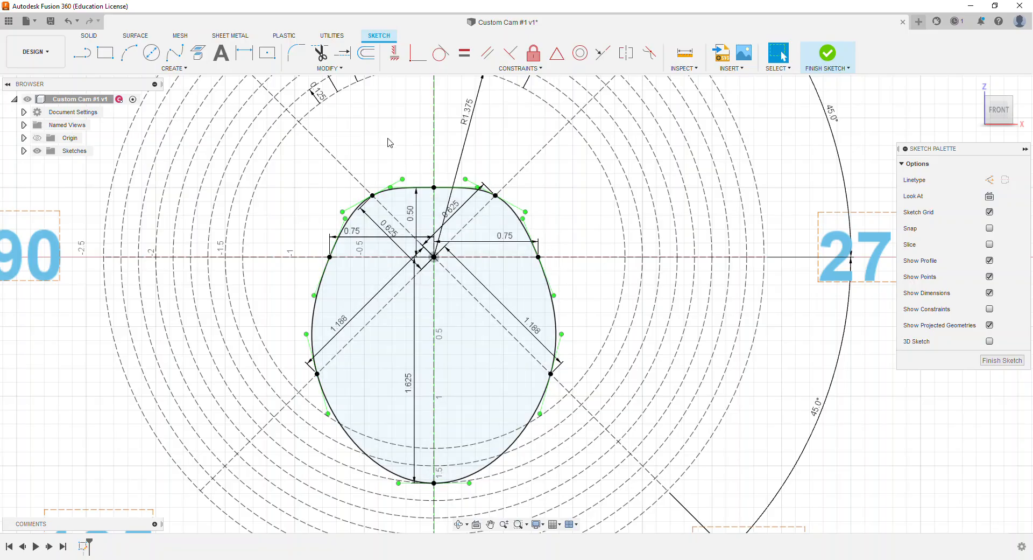
Step: Draw a 0.25 in by 0.25 in center rectangle on the grid centre for the shaft hole
left_click(174, 68)
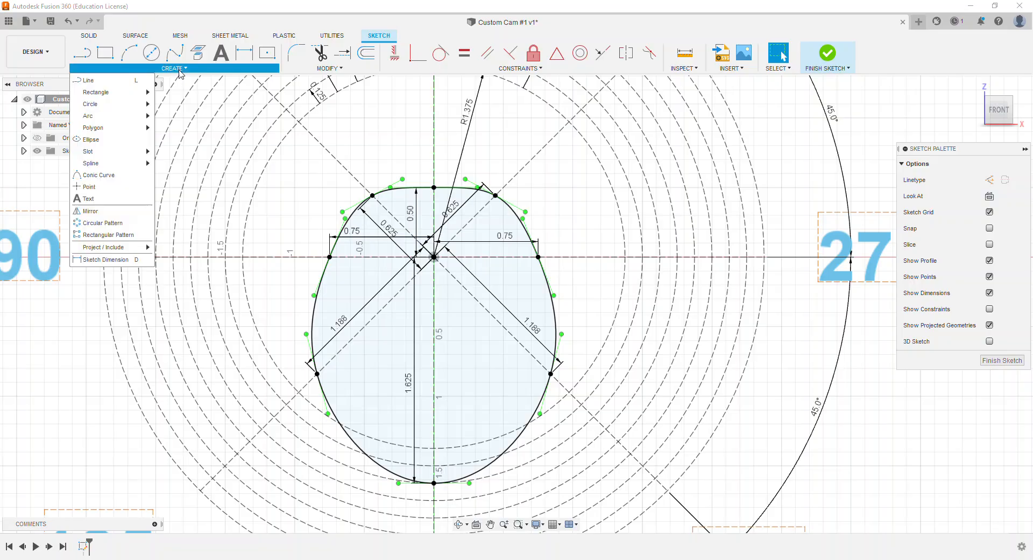
mouse_move(110, 98)
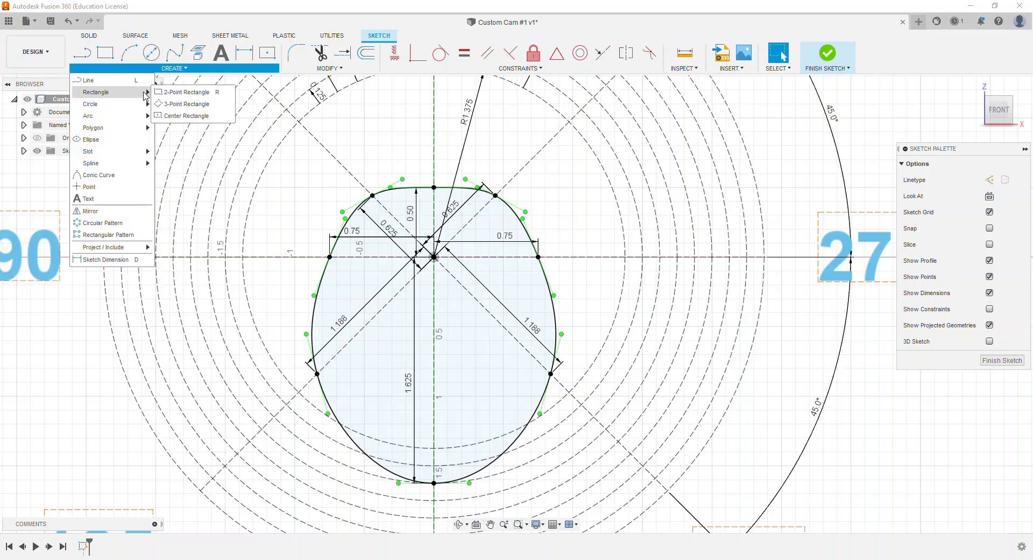
left_click(185, 116)
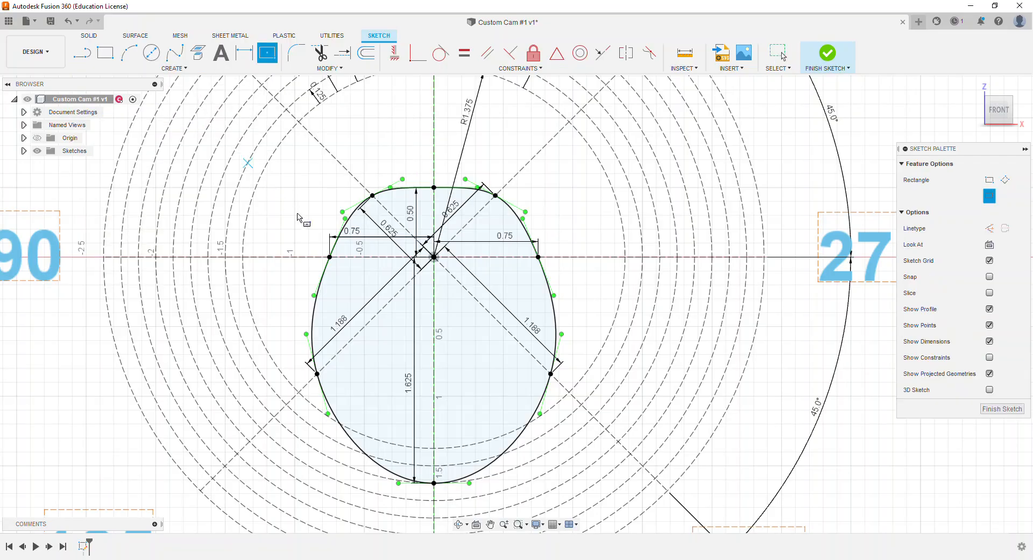
left_click(434, 258)
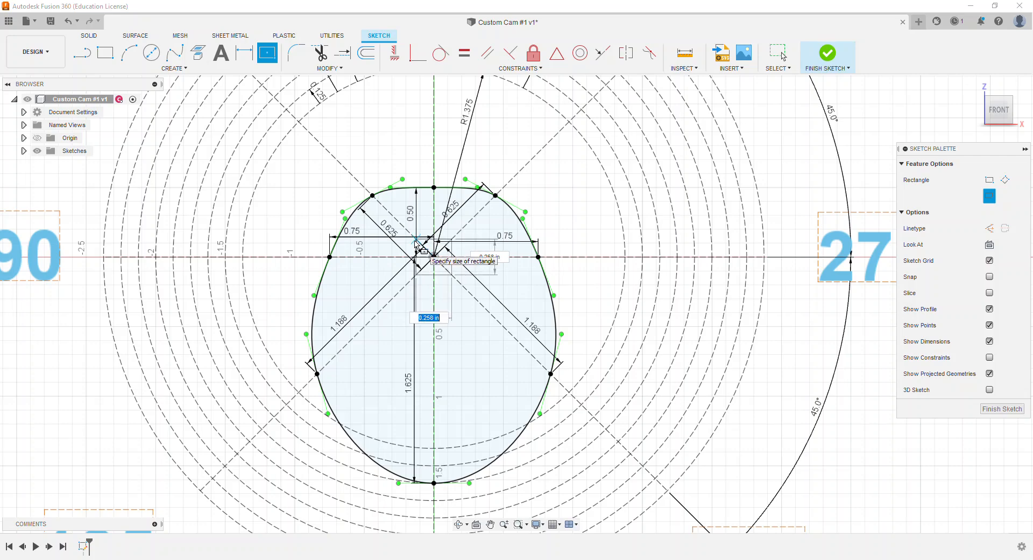
type("0")
key("Tab")
type("0")
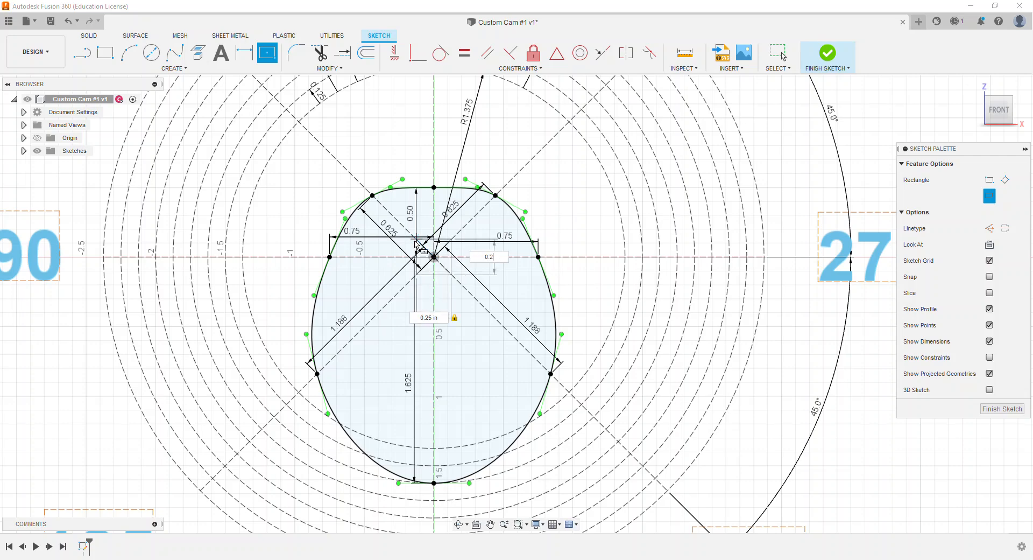
type(".25")
key("Tab")
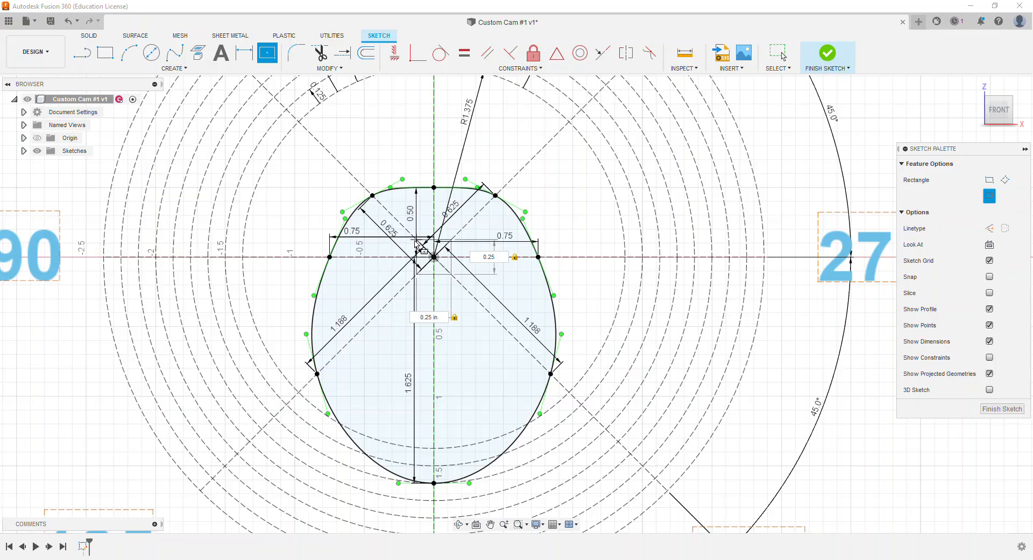
key("Return")
key("Escape")
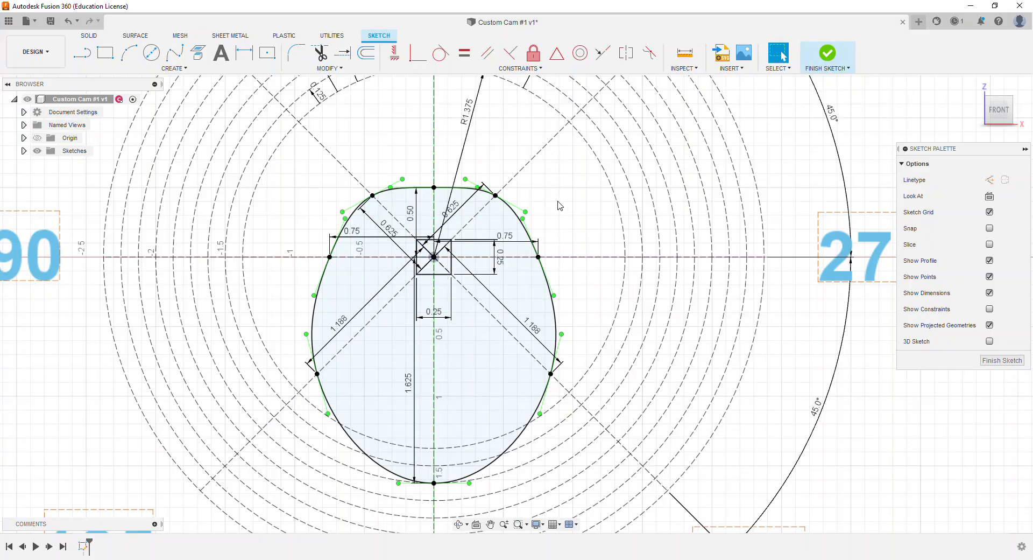
Step: Finish the sketch and extrude the cam profile around the square hole 3/16 in as a new body
left_click(827, 52)
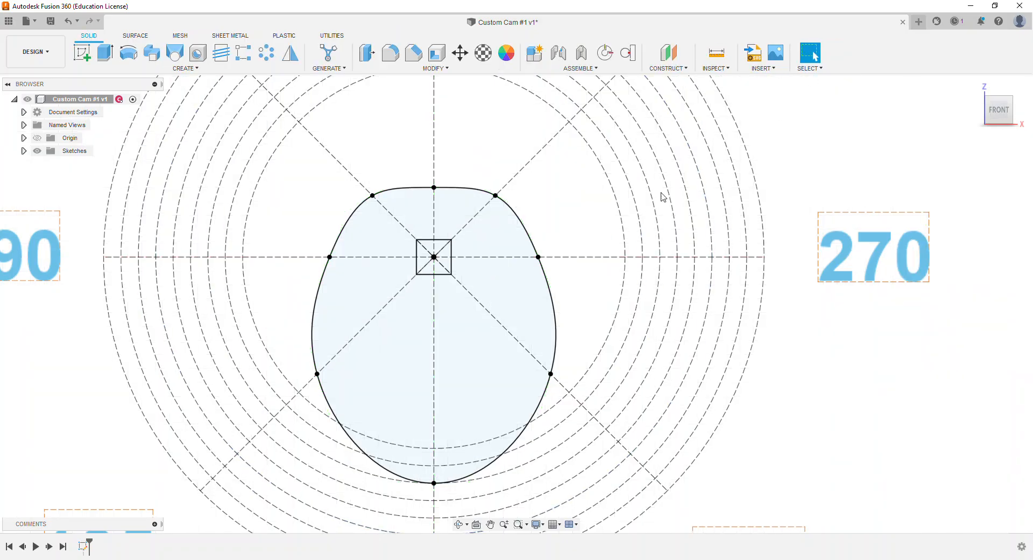
left_click(977, 85)
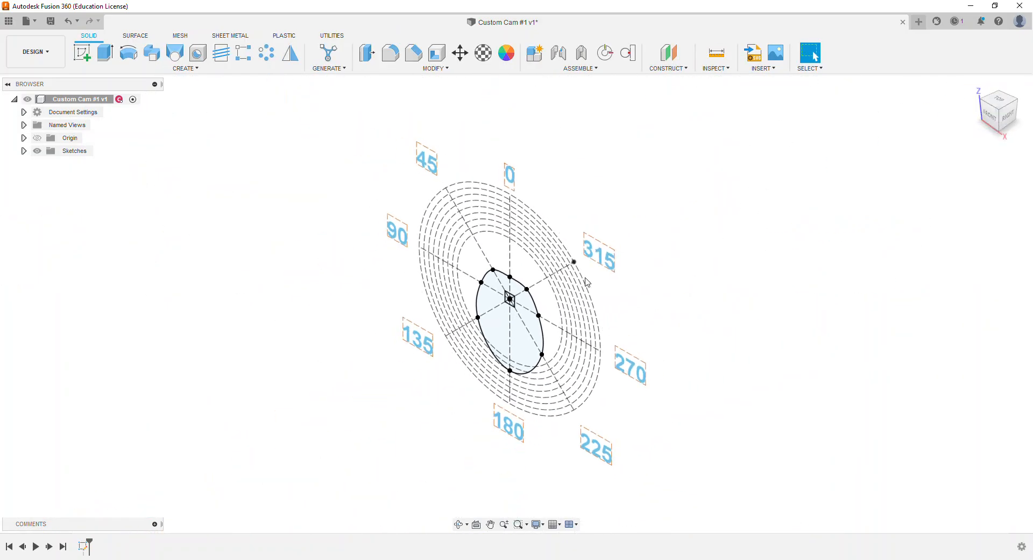
left_click(101, 57)
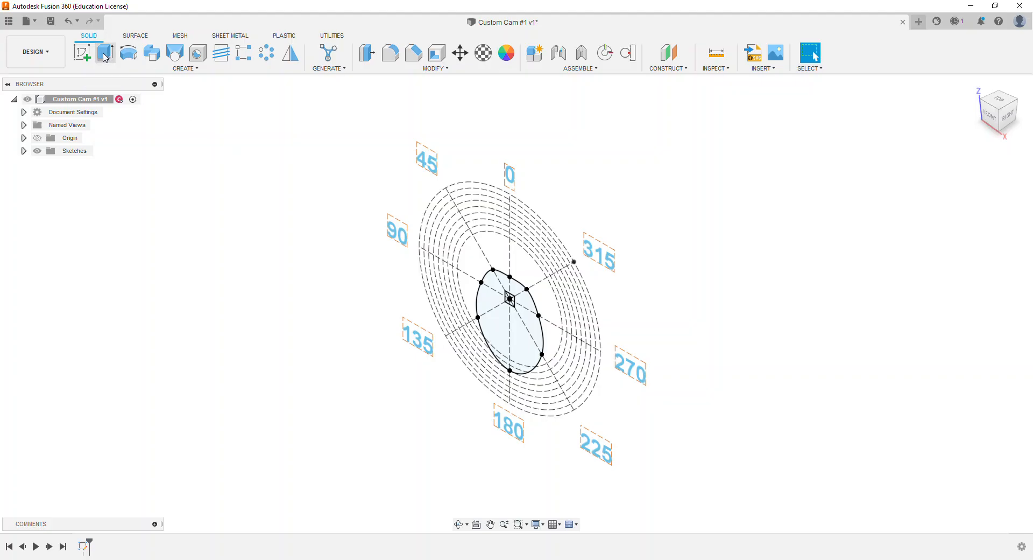
left_click(495, 337)
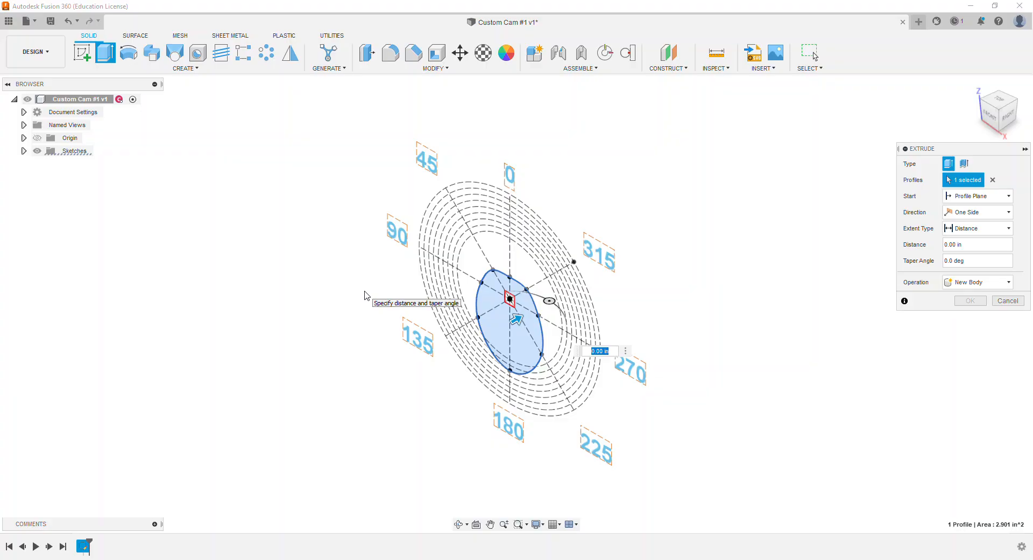
key("Return")
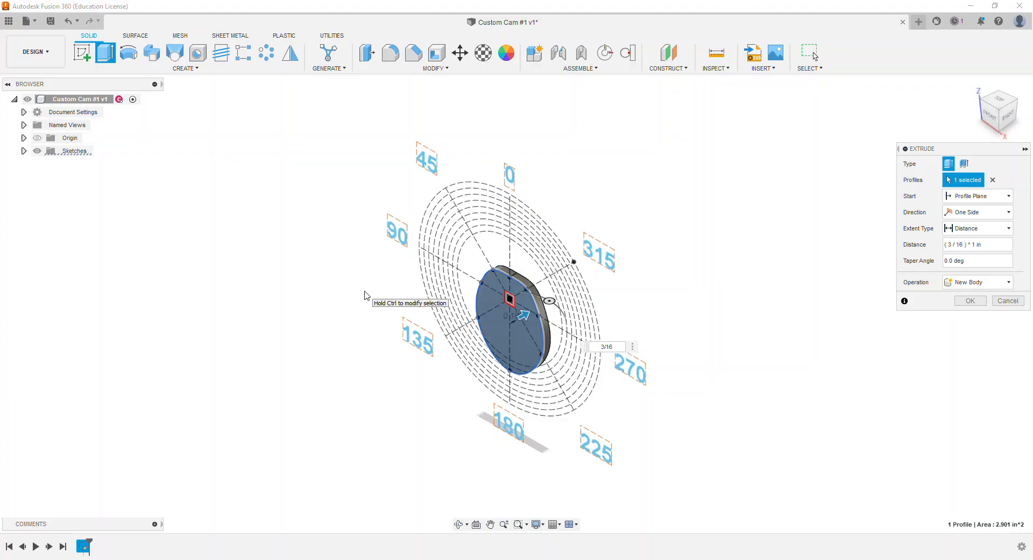
Step: Confirm the cam extrusion, return to the home view and save the design with the default version description
key("Return")
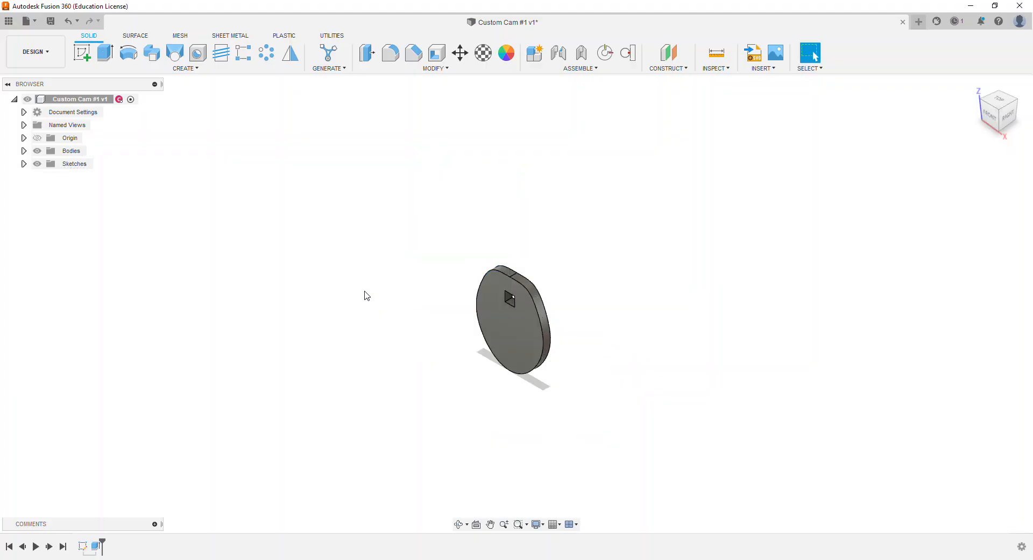
left_click(974, 87)
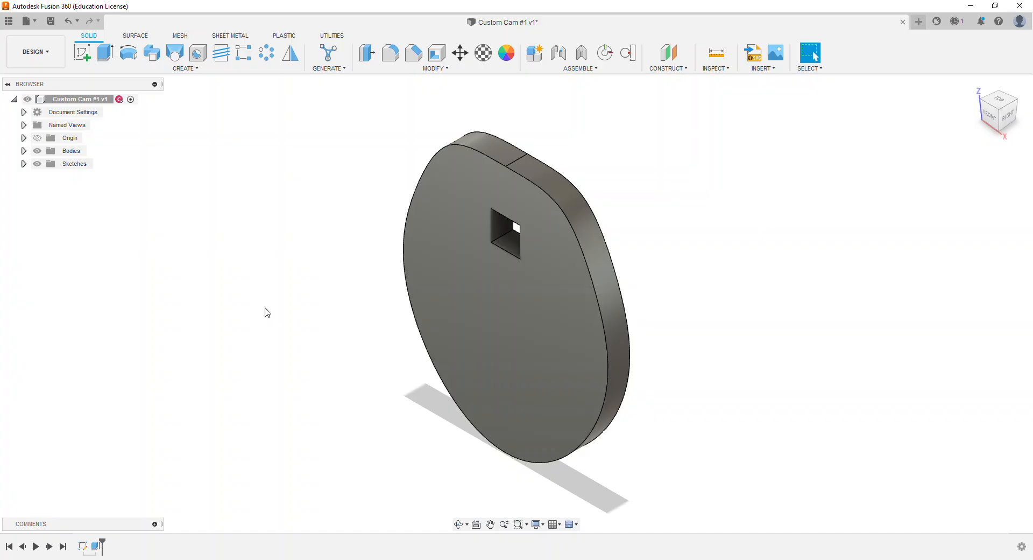
left_click(50, 21)
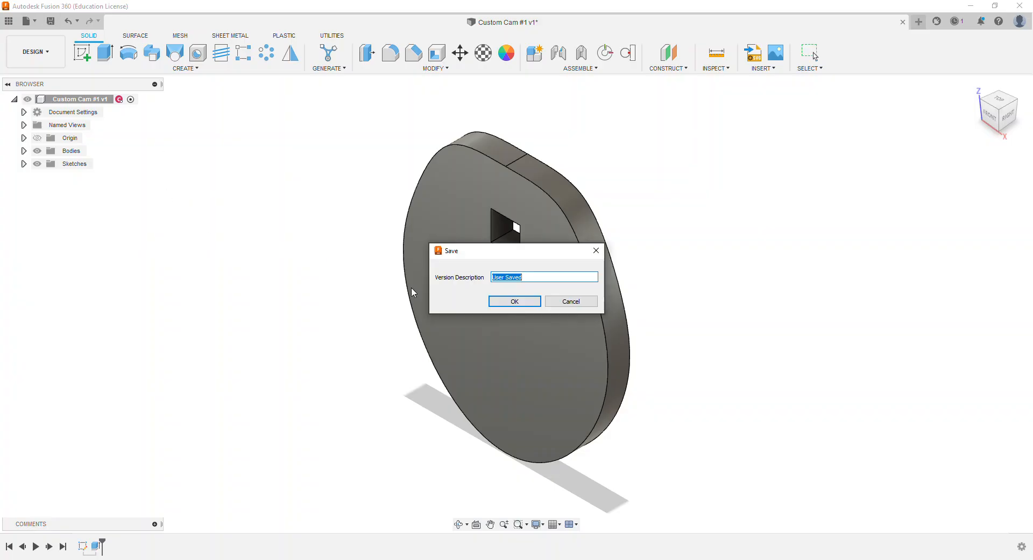
left_click(491, 302)
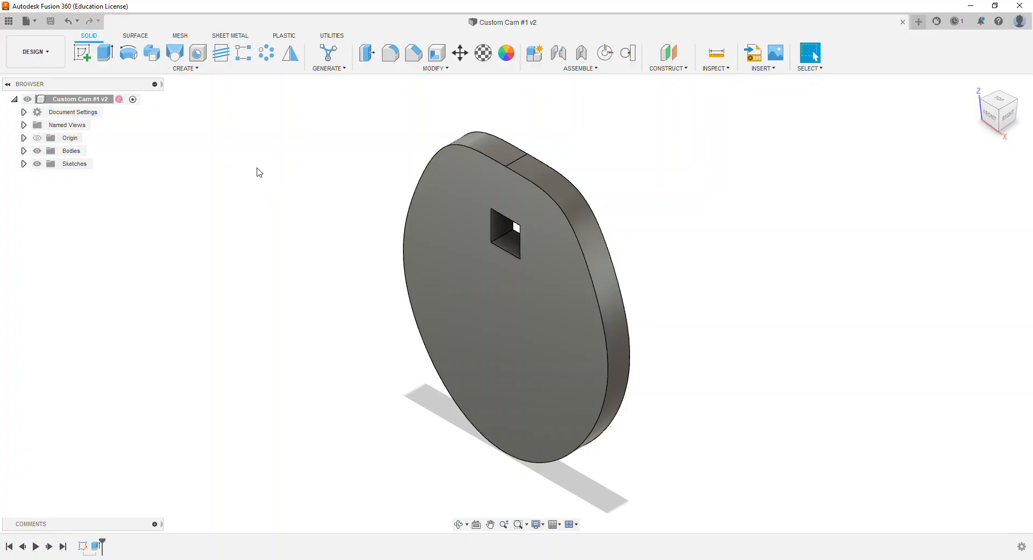
Step: Create a new drawing from the cam design using the IED TITLEBLOCK A template
left_click(34, 21)
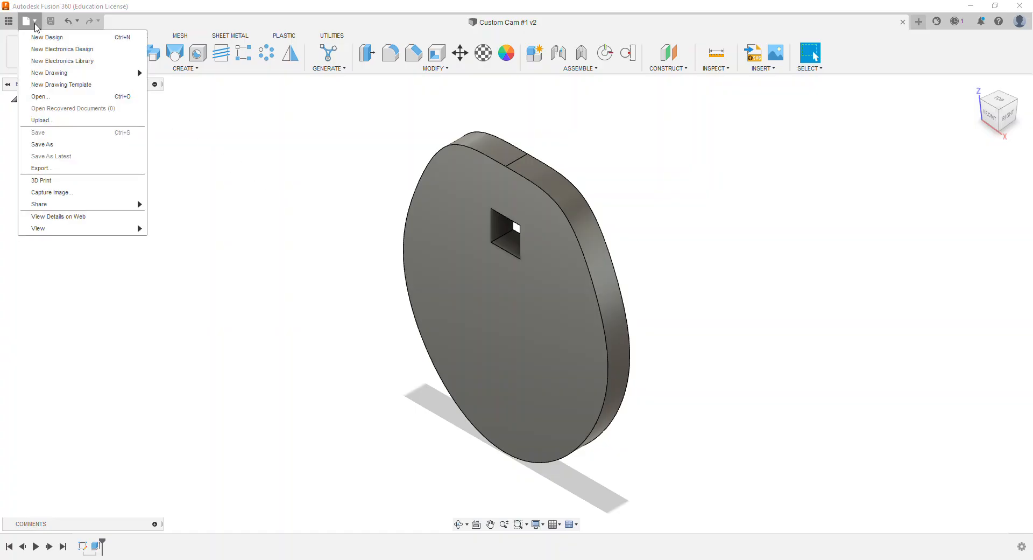
mouse_move(110, 74)
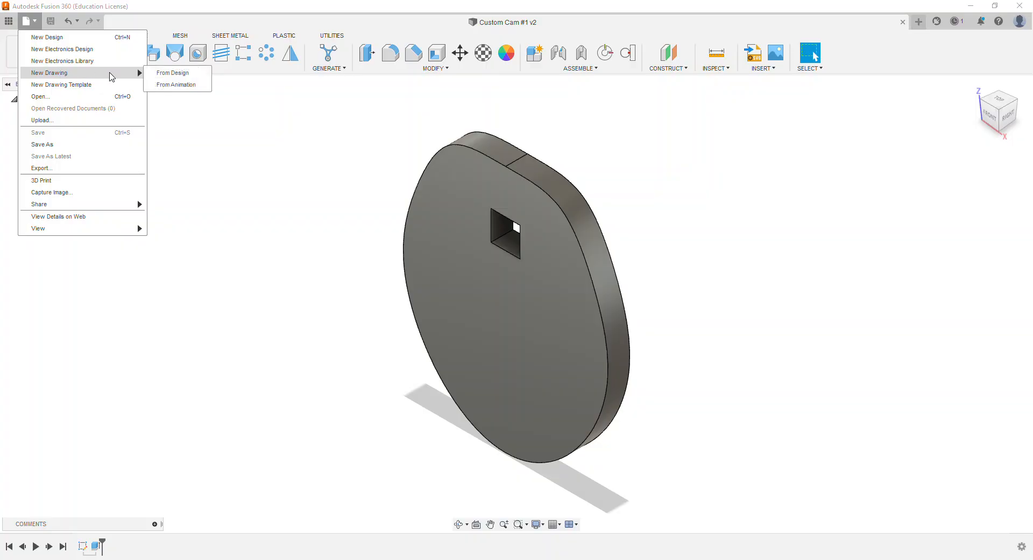
left_click(168, 77)
left_click(958, 229)
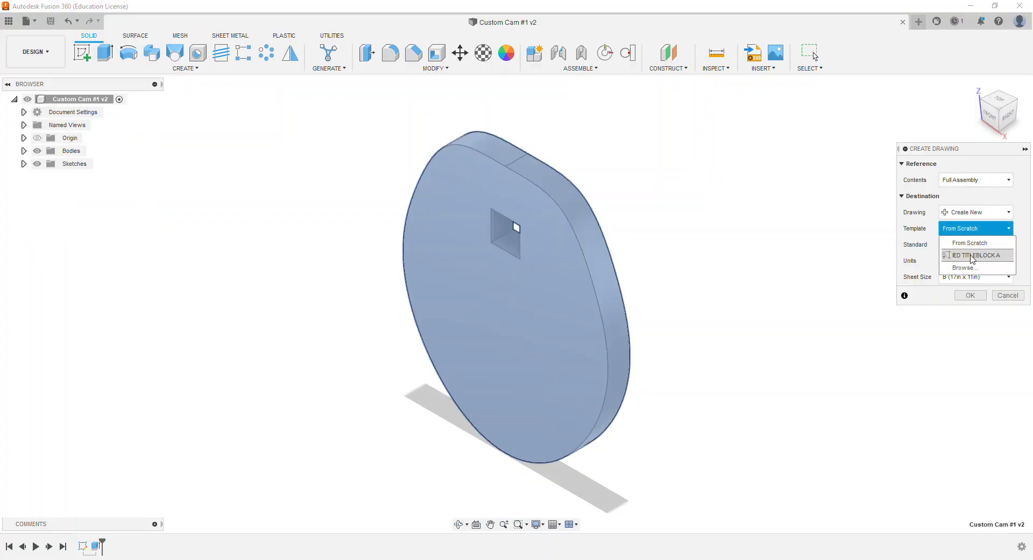
left_click(972, 255)
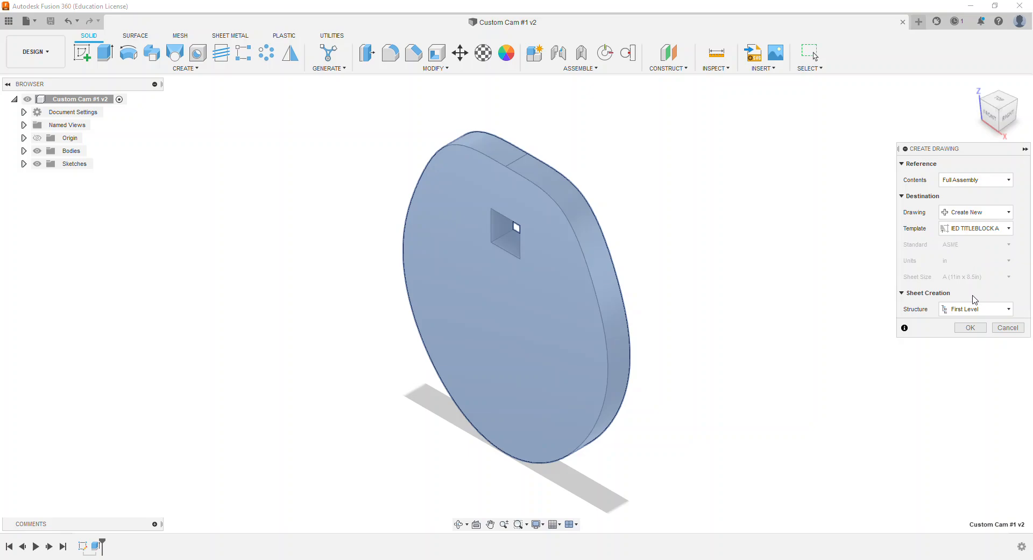
left_click(970, 327)
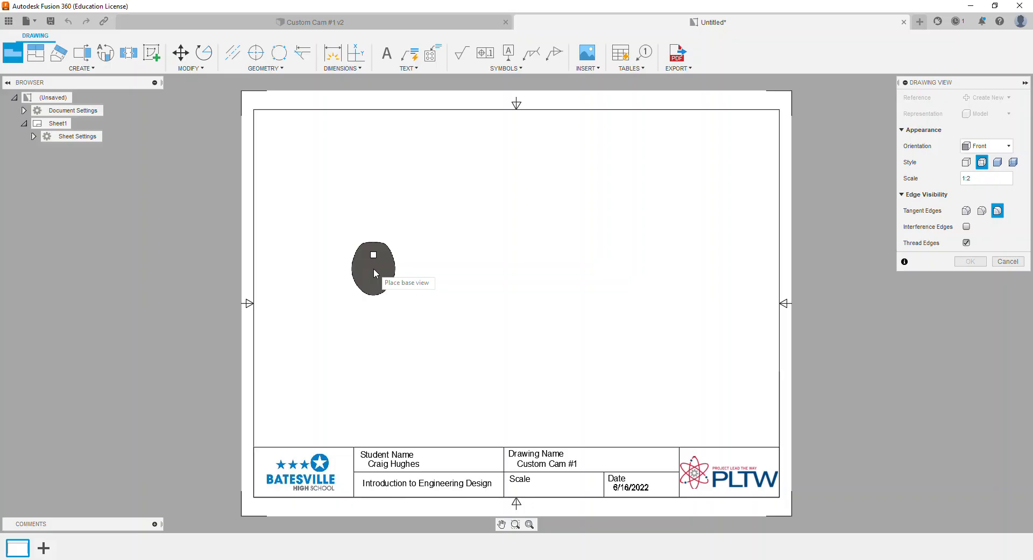
Step: Place the front base view at 1:1 scale in the lower left area of the sheet
left_click(1019, 179)
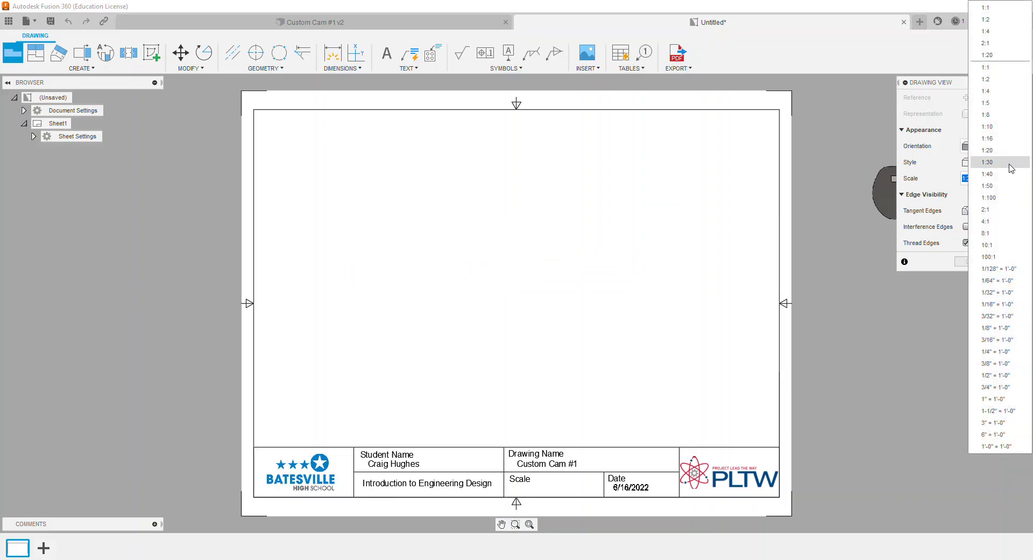
left_click(993, 75)
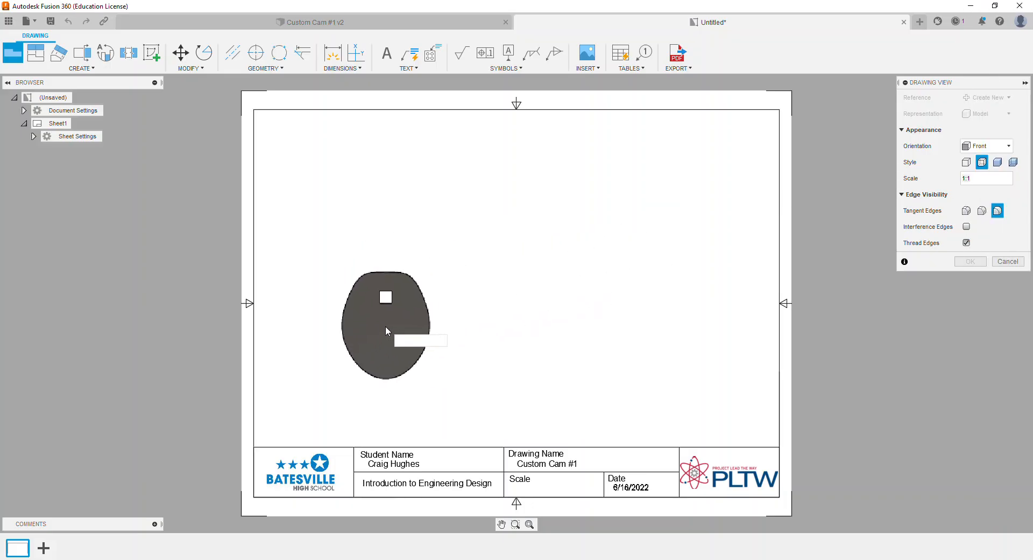
left_click(369, 345)
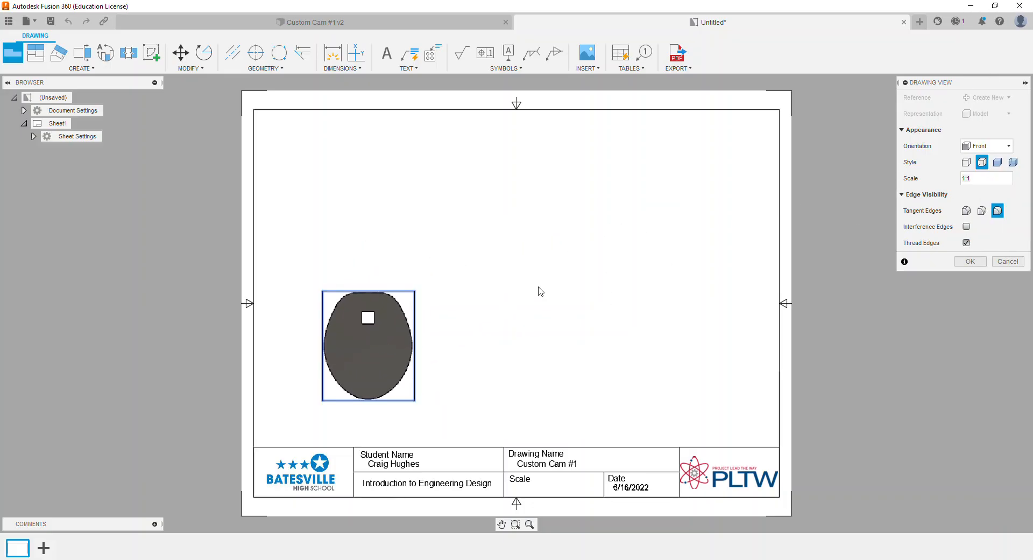
left_click(970, 262)
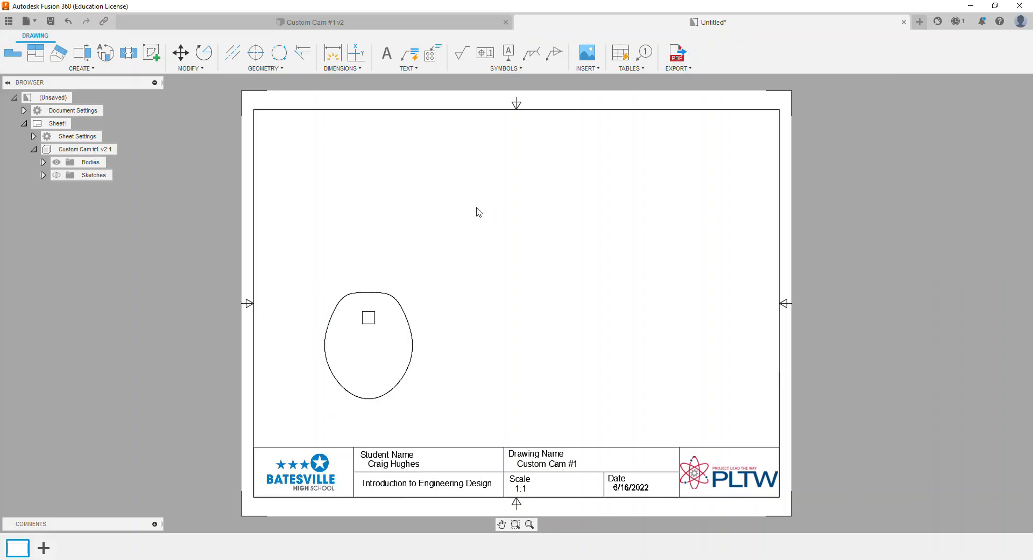
Step: Project a top view, a right side view and an isometric view from the front view
left_click(38, 51)
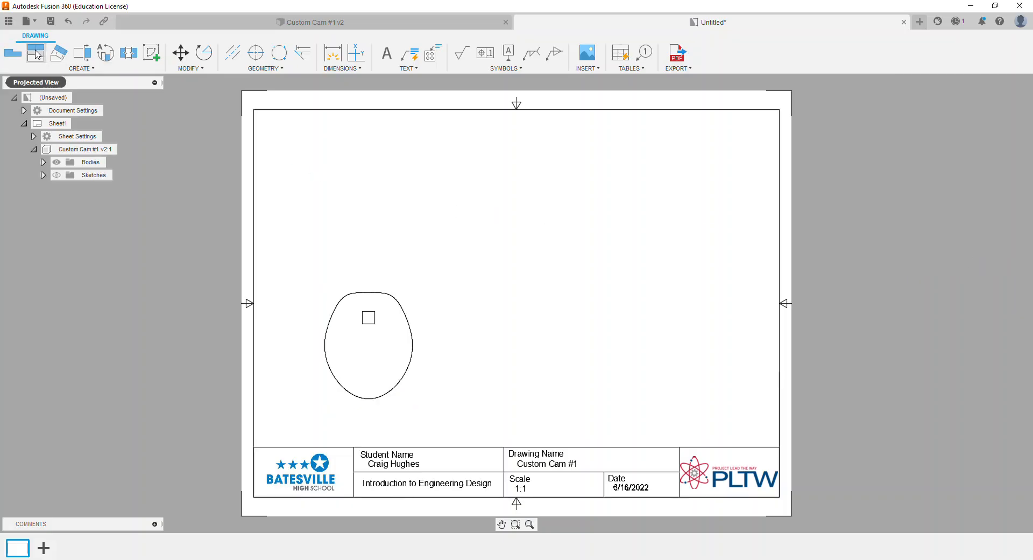
left_click(404, 307)
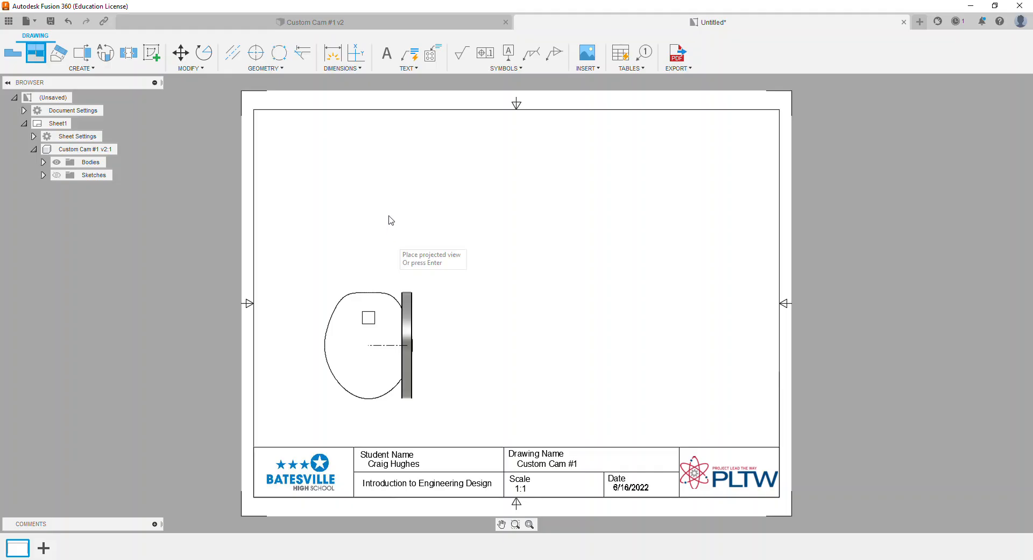
left_click(392, 168)
left_click(607, 347)
left_click(720, 176)
left_click(737, 163)
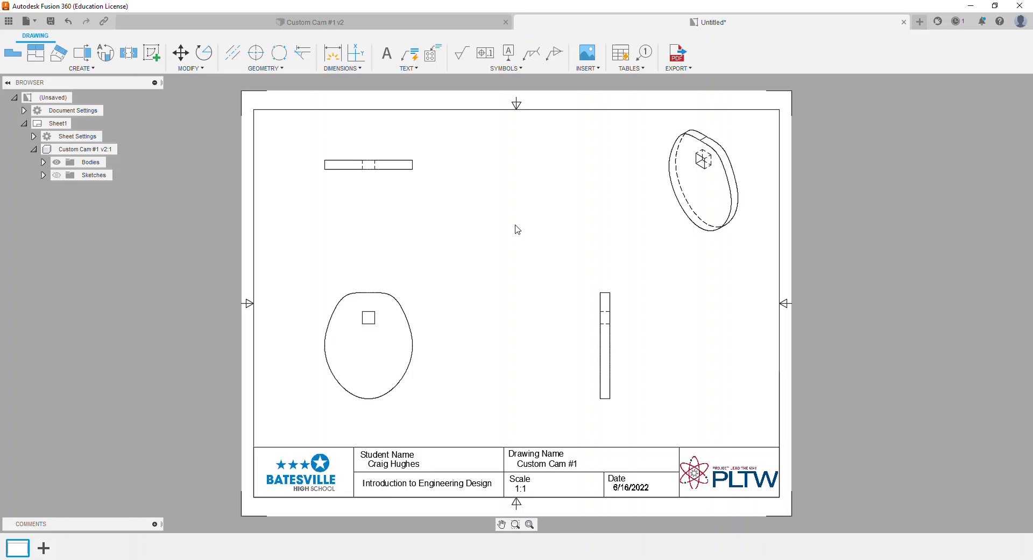
Step: Add centerlines between the hidden edges of the square hole in the top and right side views
left_click(233, 52)
left_click(362, 165)
left_click(376, 165)
left_click(605, 311)
left_click(606, 324)
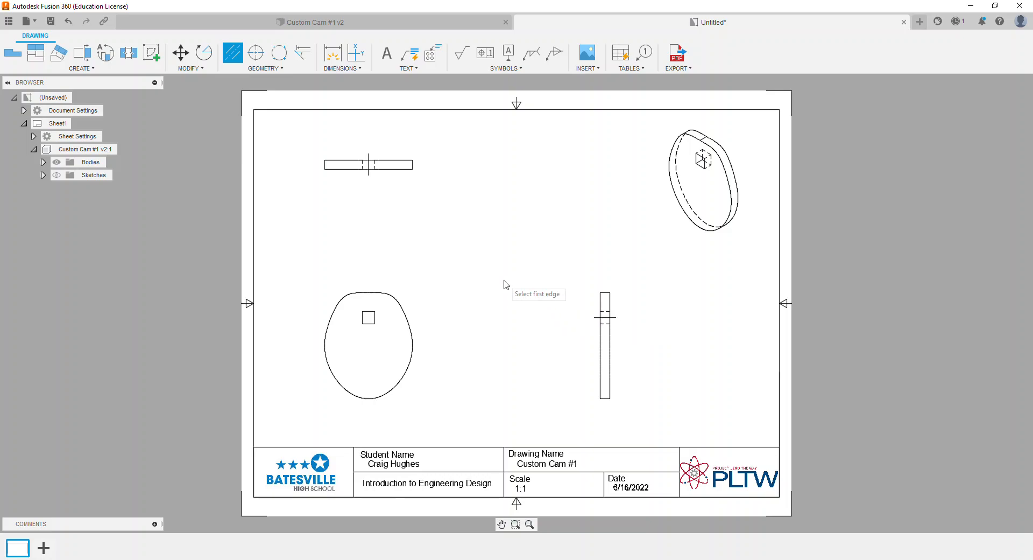
right_click(493, 264)
key("Escape")
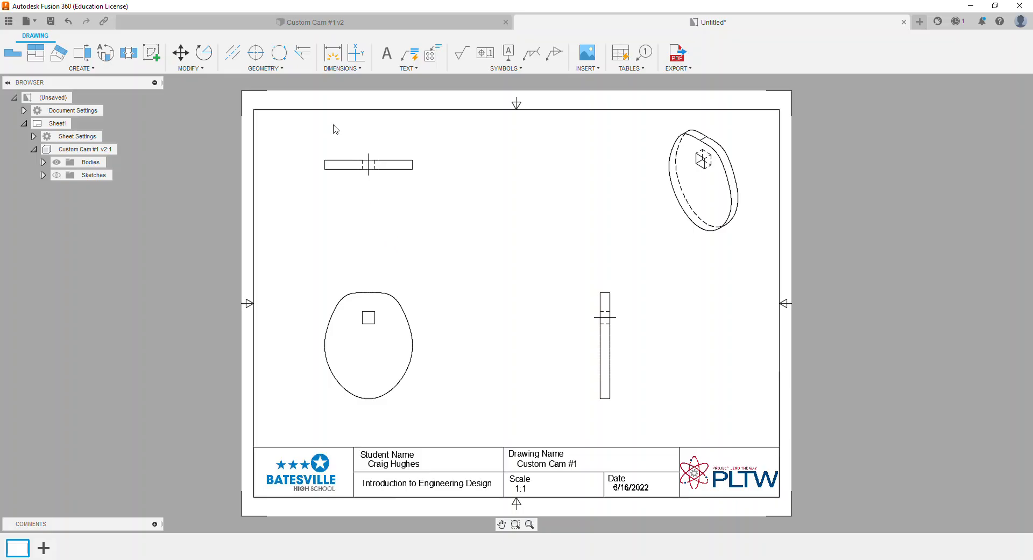
Step: Dimension the cam's overall height to the left of the right side view
left_click(329, 56)
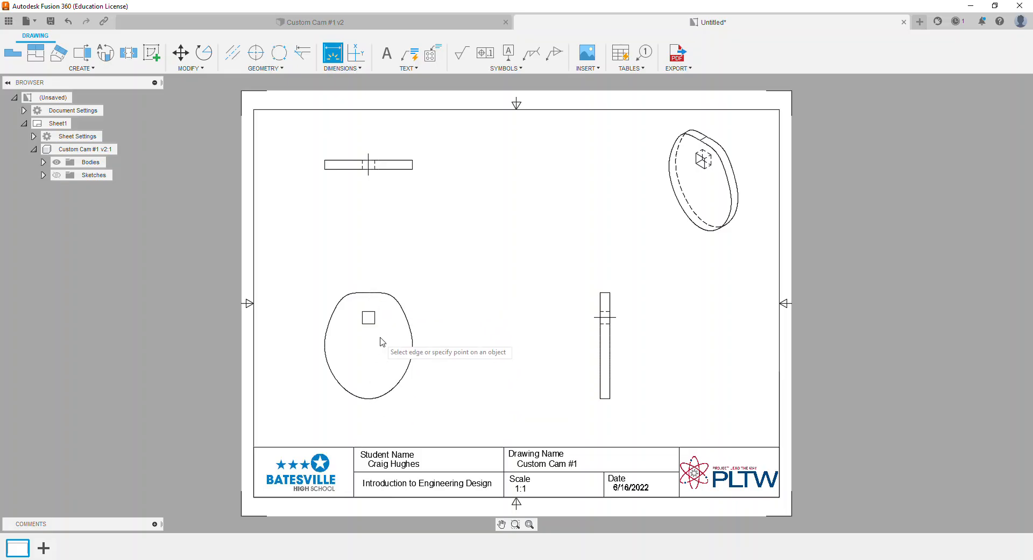
left_click(600, 293)
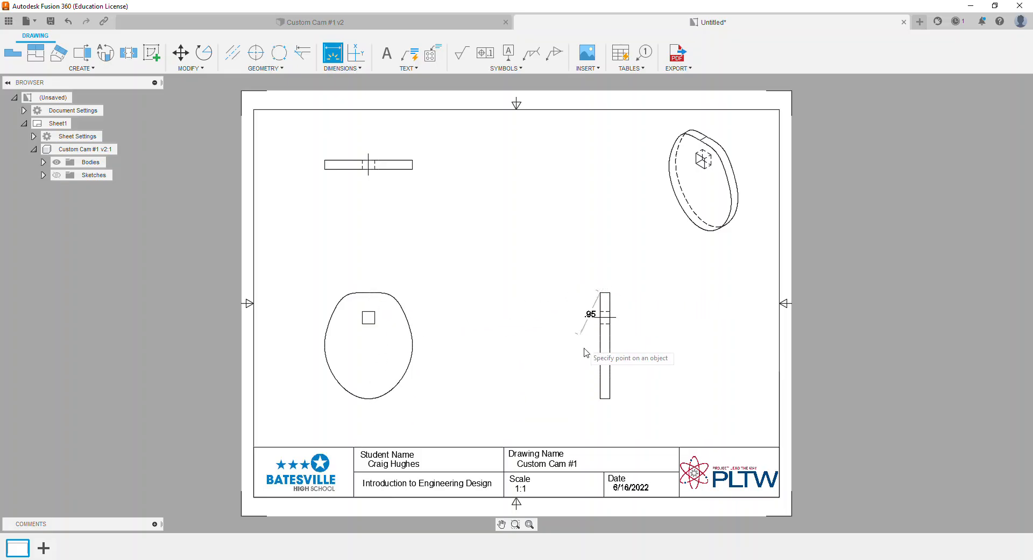
left_click(599, 396)
left_click(568, 392)
Step: Dimension the cam's overall width below the top view and shift the right side view farther right
left_click(324, 169)
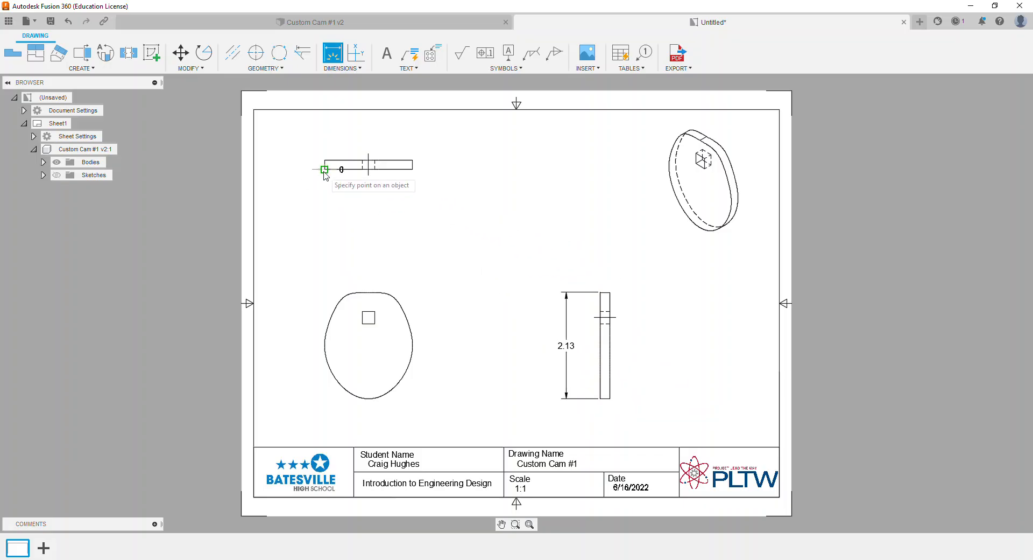
left_click(412, 169)
left_click(408, 206)
scroll(376, 322, "up", 4)
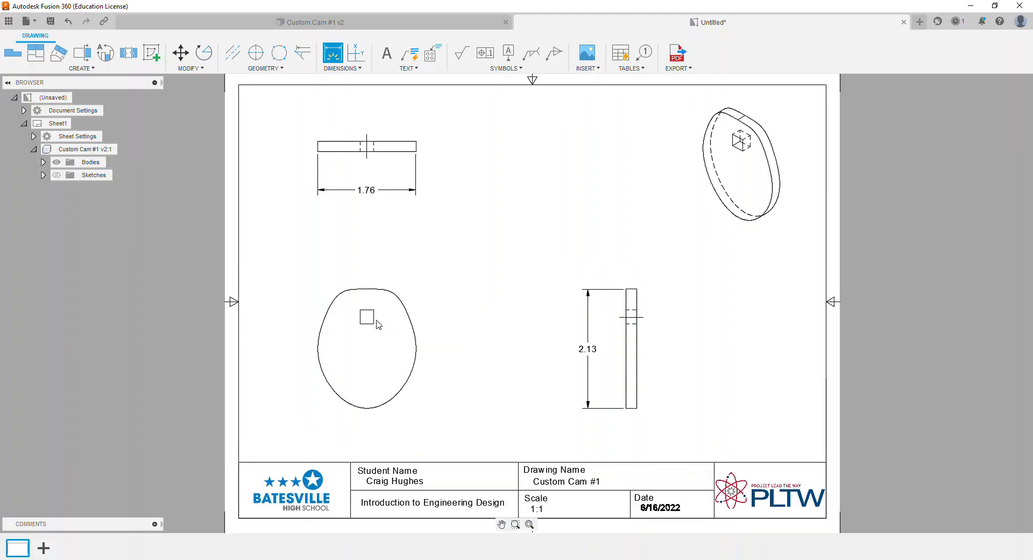
scroll(378, 324, "down", 4)
right_click(420, 278)
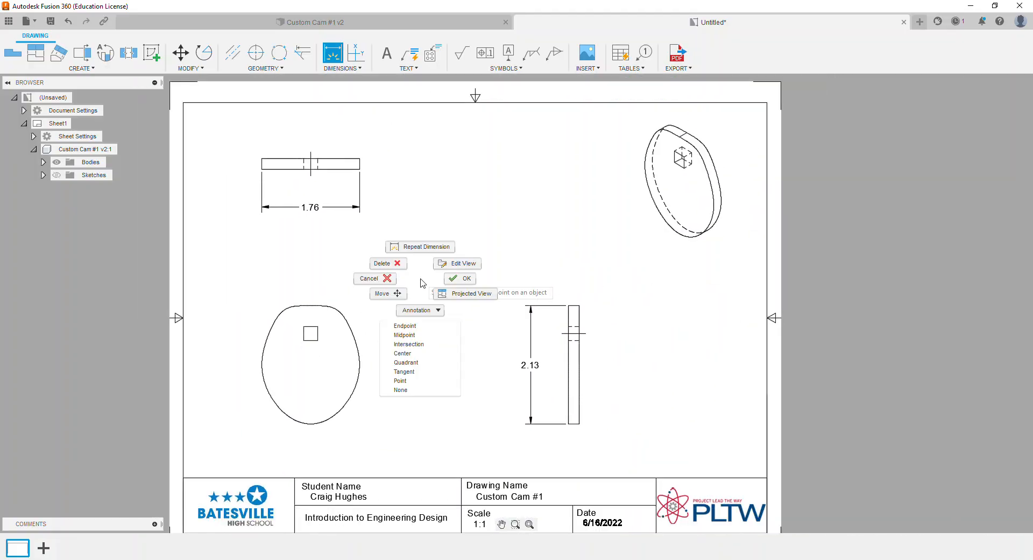
left_click(448, 281)
left_click_drag(604, 330, 641, 321)
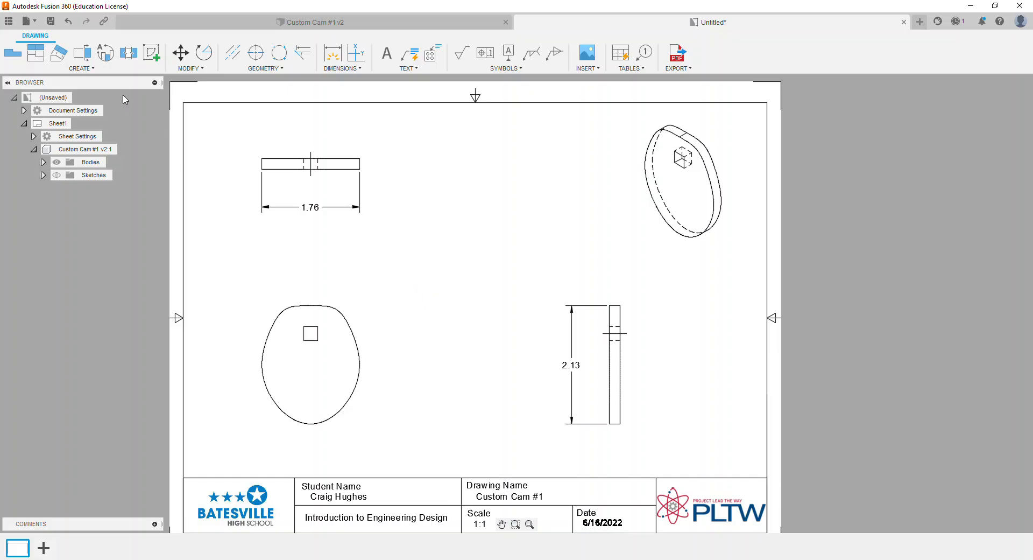
Step: Create 2:1 detail view A around the square hole, place it between the top and isometric views, and move its label up beneath it
left_click(106, 55)
left_click(305, 329)
left_click(308, 331)
scroll(310, 330, "up", 3)
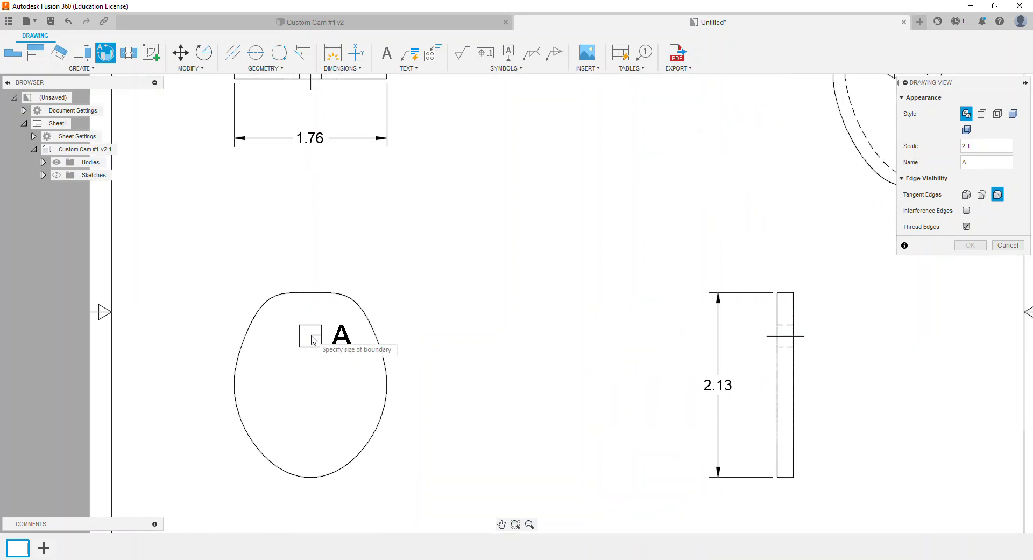
left_click(342, 335)
scroll(492, 301, "down", 3)
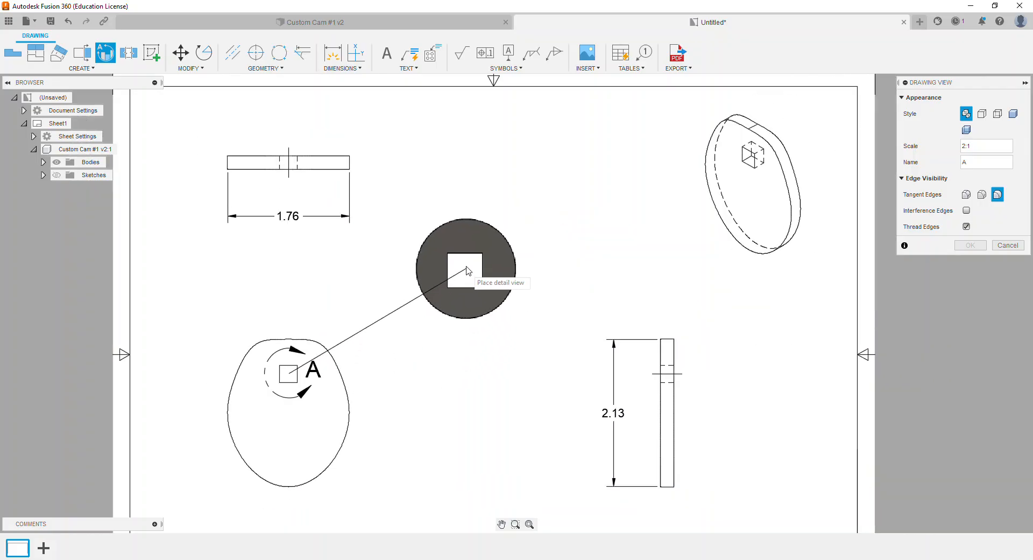
left_click(501, 211)
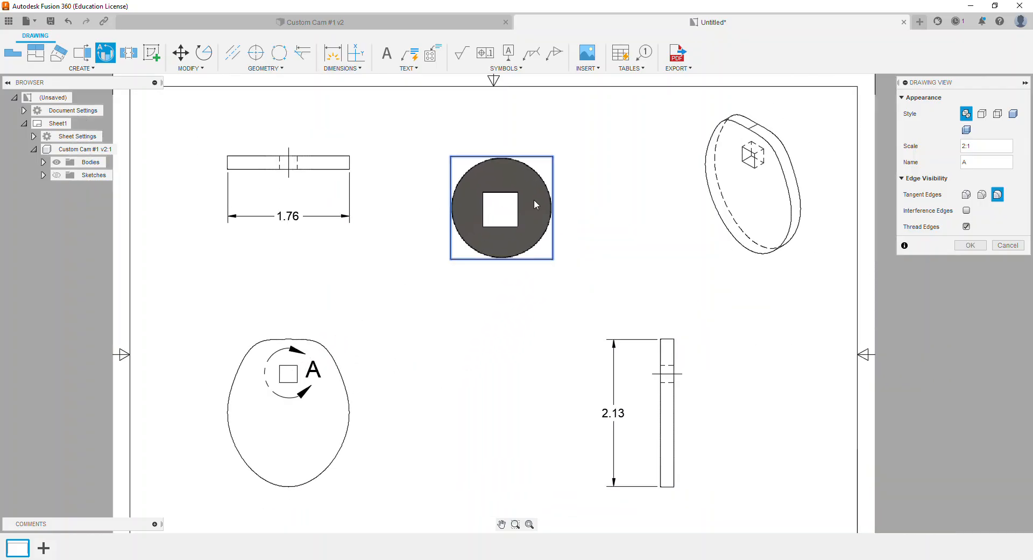
left_click(970, 245)
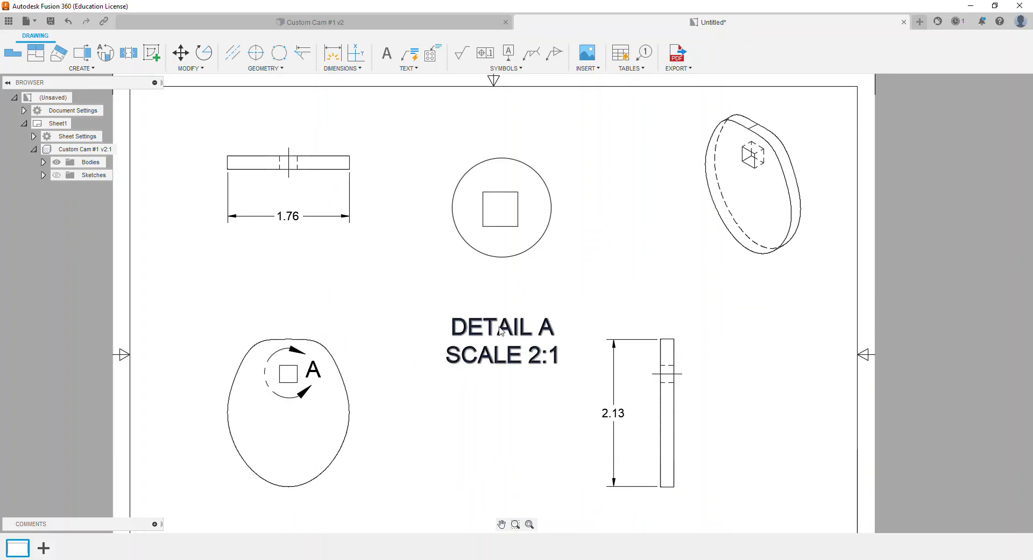
left_click_drag(500, 338, 501, 272)
left_click(622, 240)
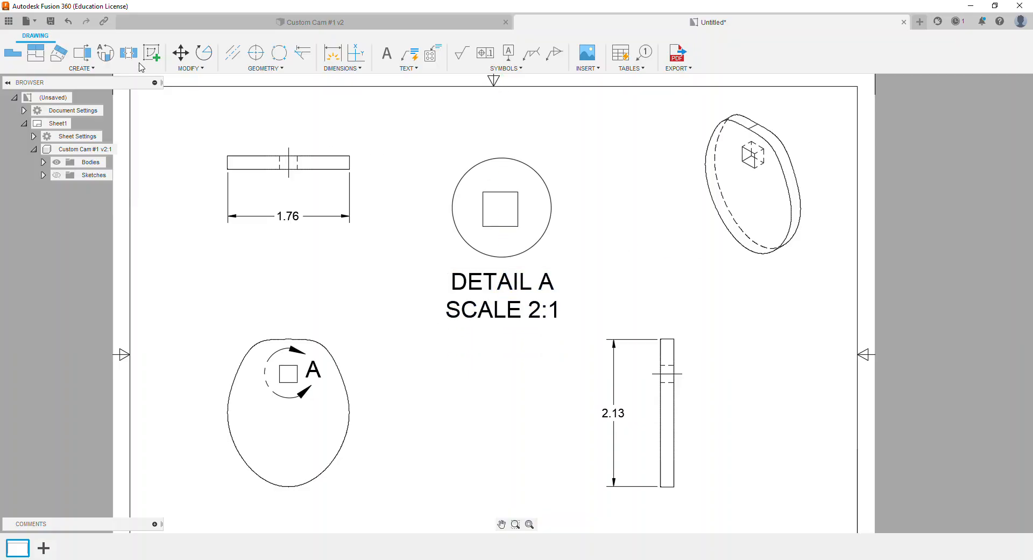
Step: Dimension the vertical side of the square hole in detail view A and append TYP to the dimension text
left_click(333, 54)
left_click(521, 225)
right_click(622, 202)
left_click(636, 224)
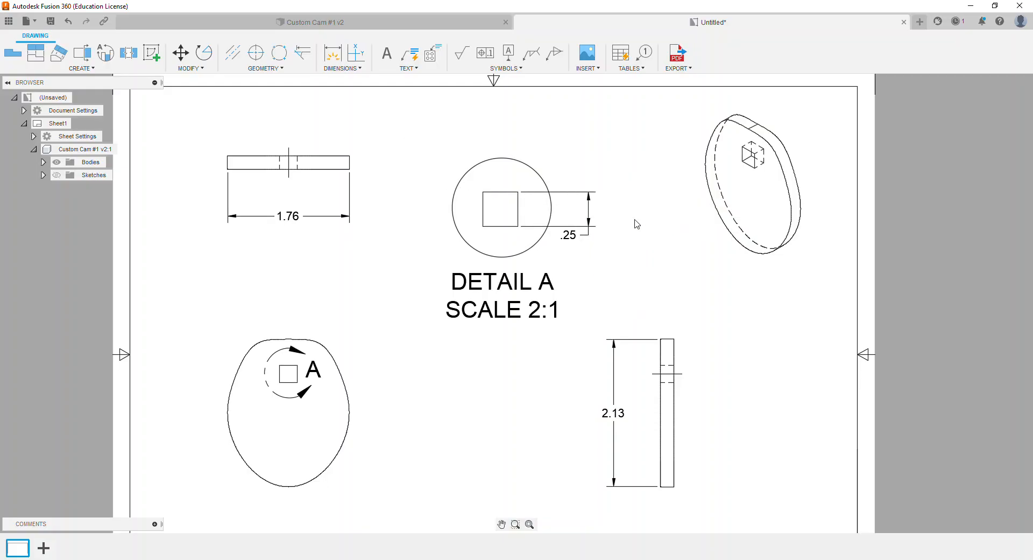
double_click(578, 237)
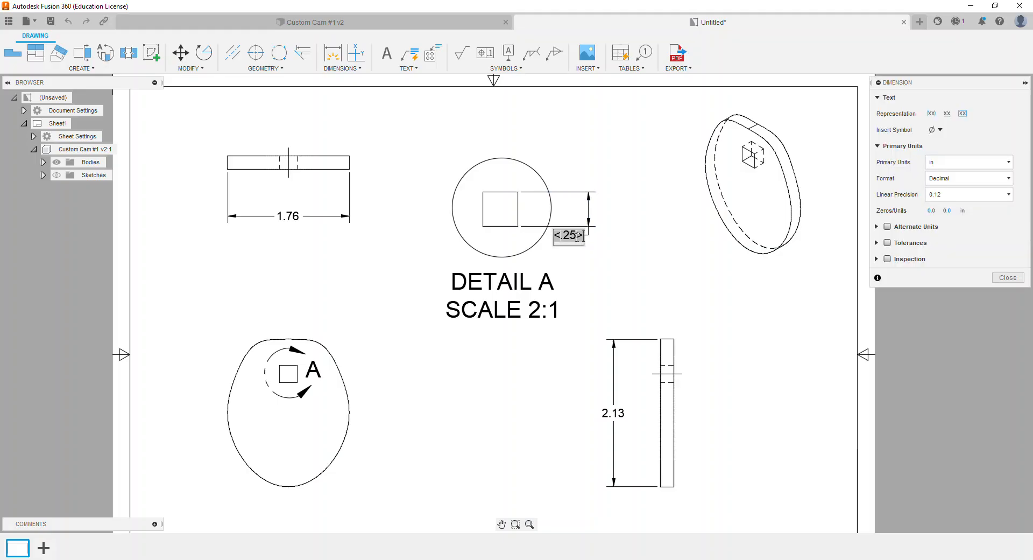
type("TYP")
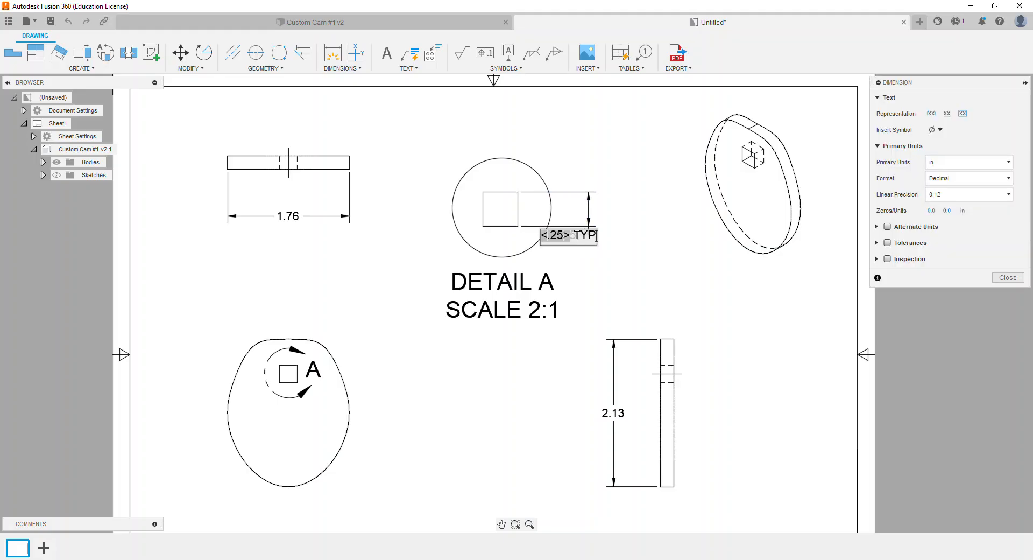
left_click(1008, 278)
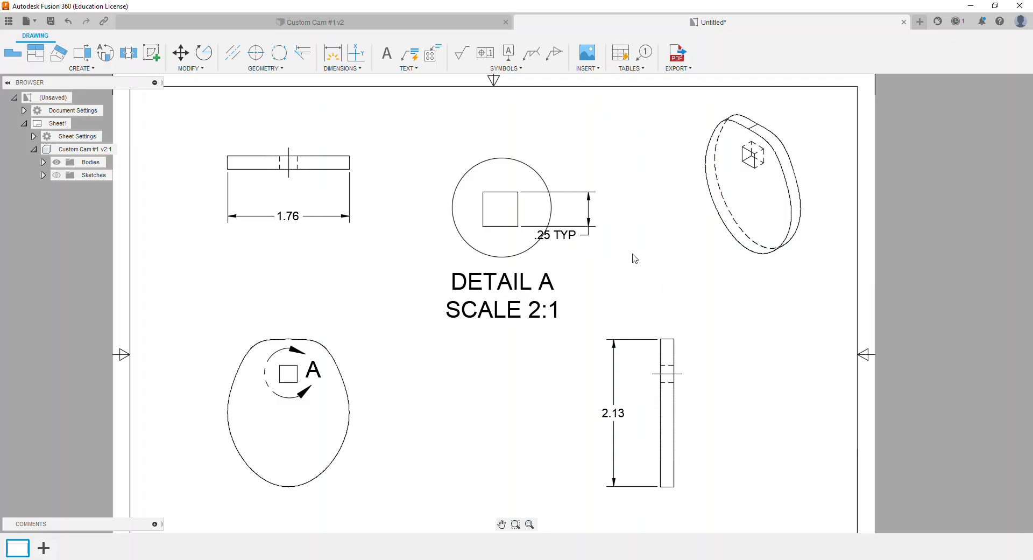
Step: Reposition the TYP dimension closer to the detail circle with its text above the extension lines
left_click(594, 237)
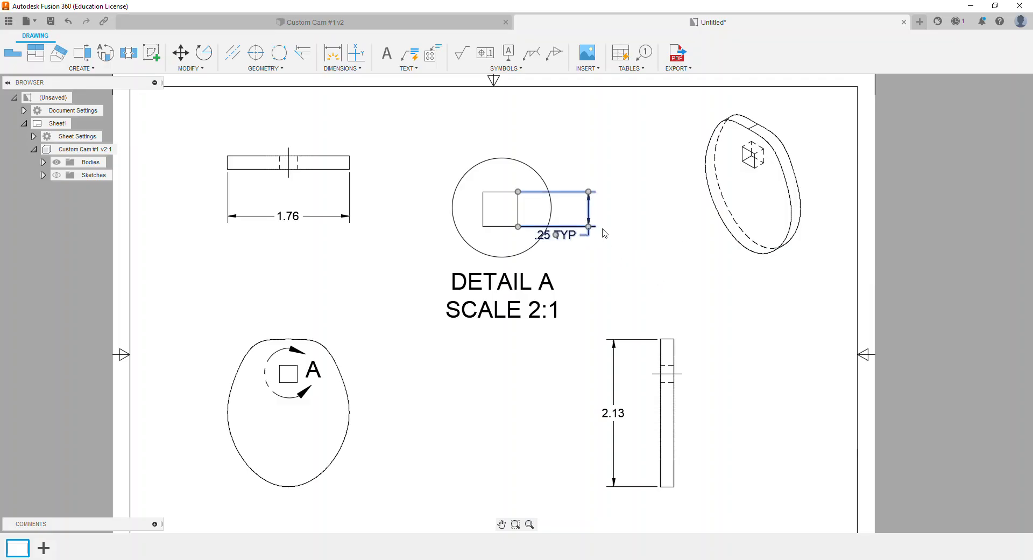
left_click(556, 235)
left_click(590, 181)
left_click(651, 285)
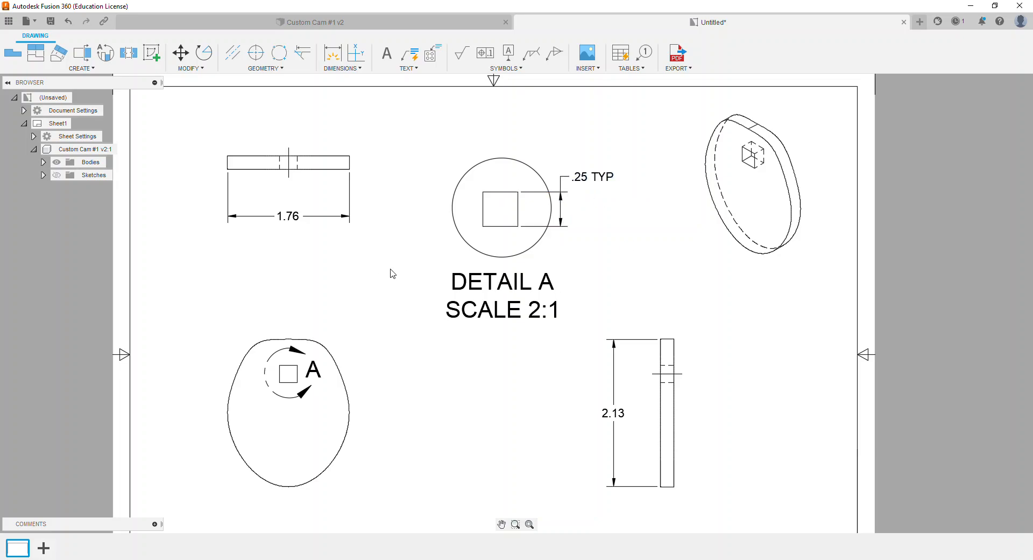
scroll(353, 297, "down", 2)
mouse_move(373, 317)
middle_mouse_down()
mouse_move(355, 299)
mouse_move(379, 301)
middle_mouse_up()
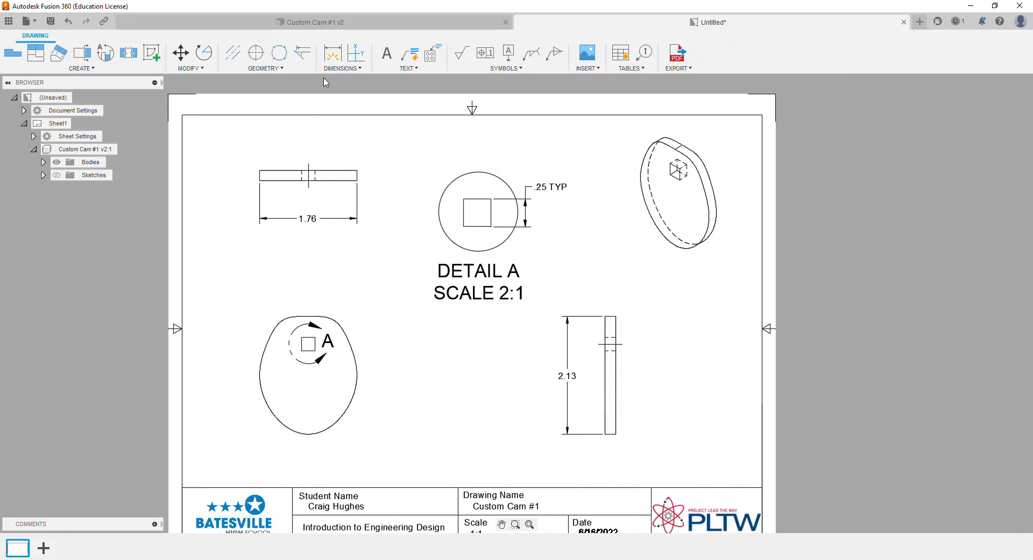
left_click(333, 53)
left_click(308, 317)
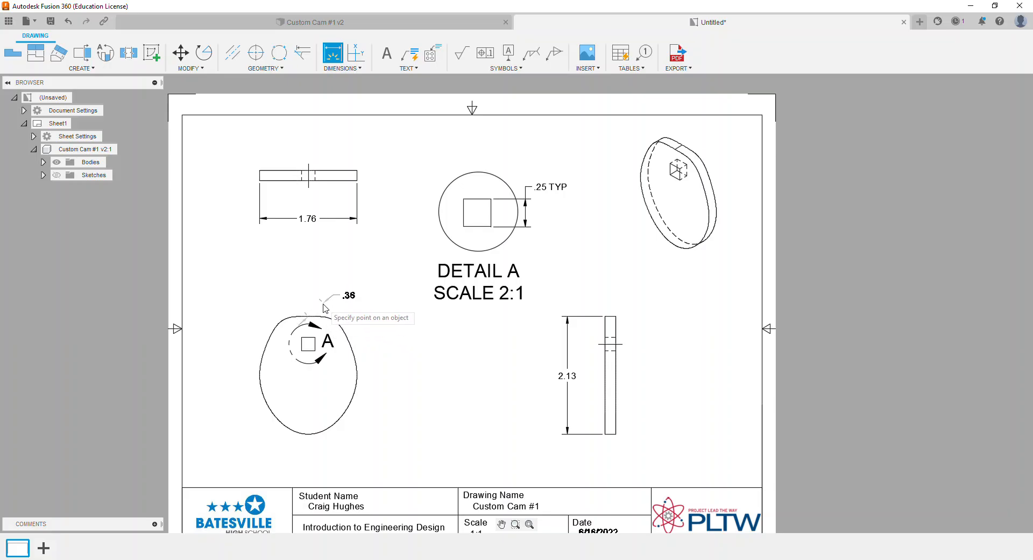
key("Escape")
left_click(332, 53)
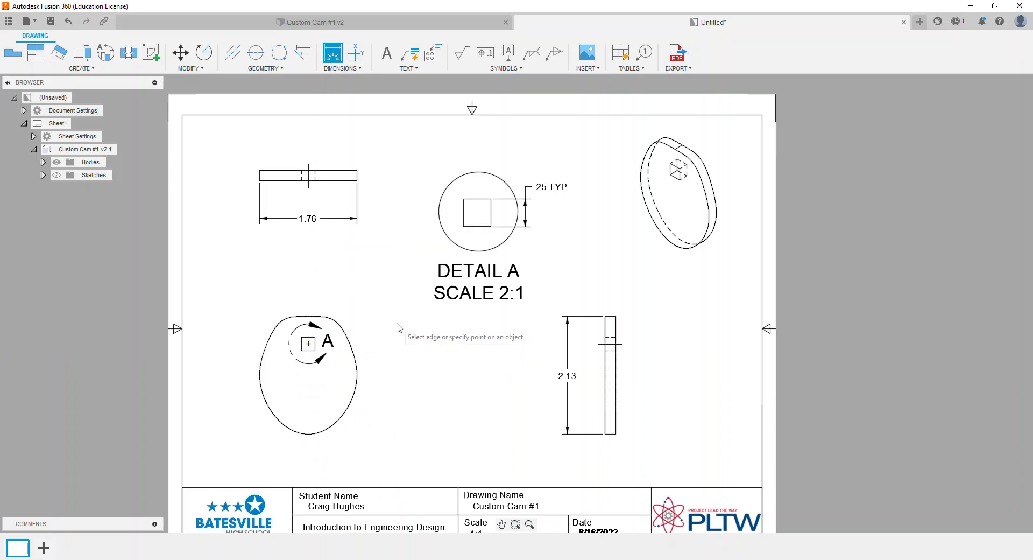
right_click(390, 305)
left_click(360, 303)
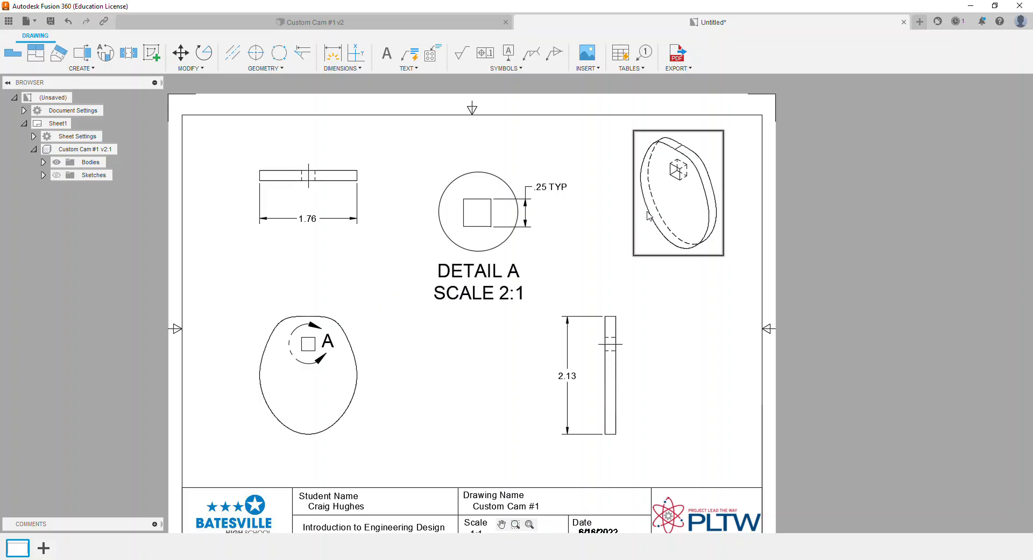
Step: Change the isometric view's display style to shaded, keeping its scale from the parent, and fit the whole sheet in view
double_click(682, 231)
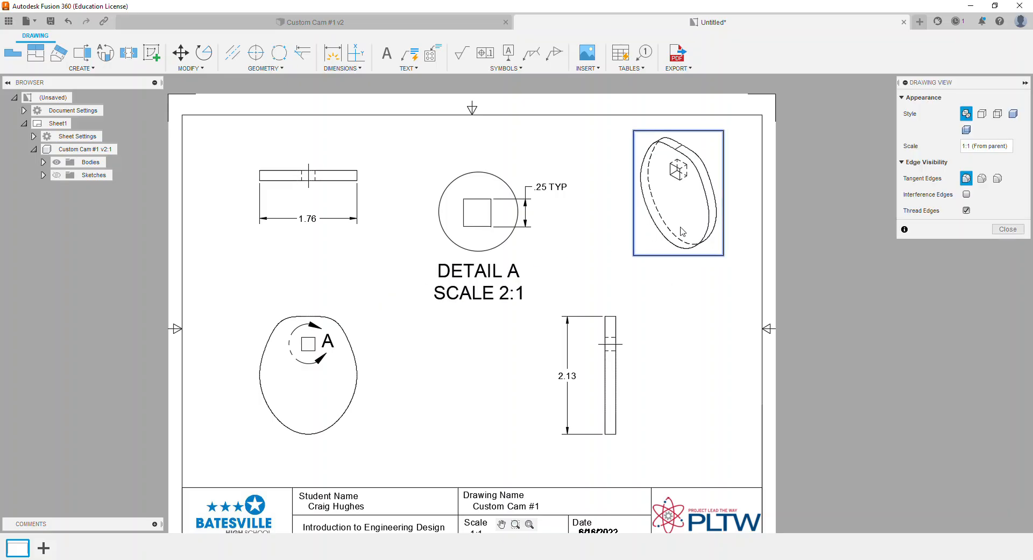
left_click(1012, 114)
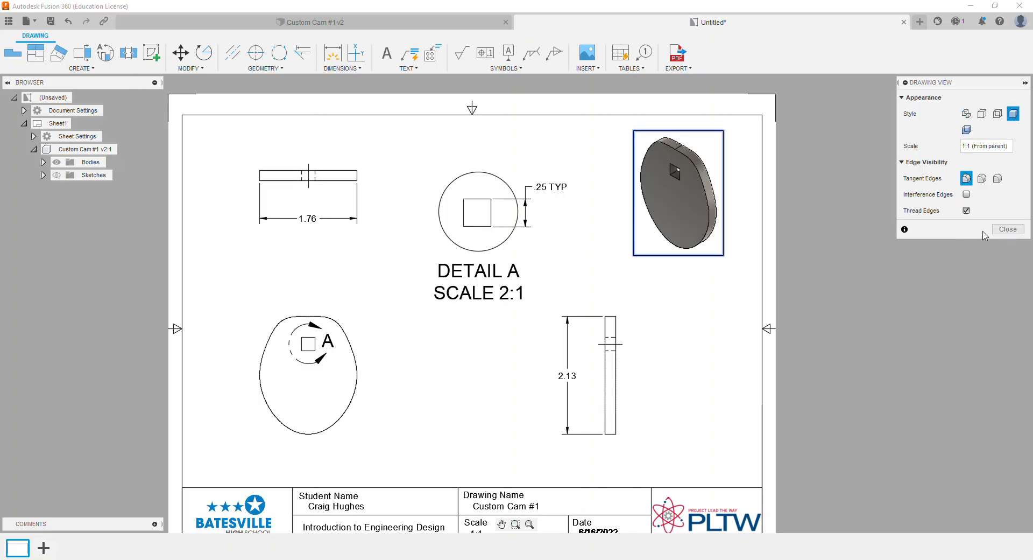
left_click(1000, 230)
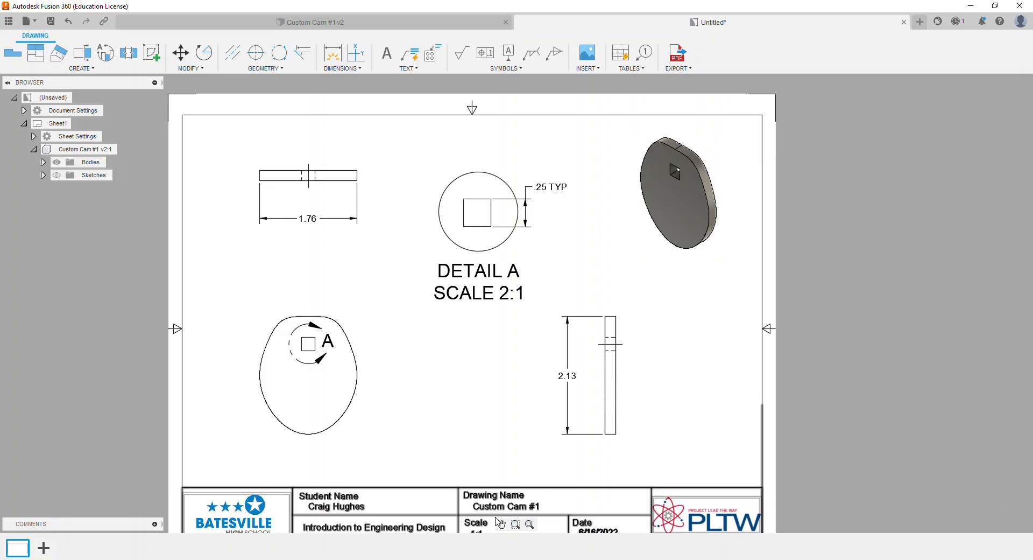
left_click(530, 523)
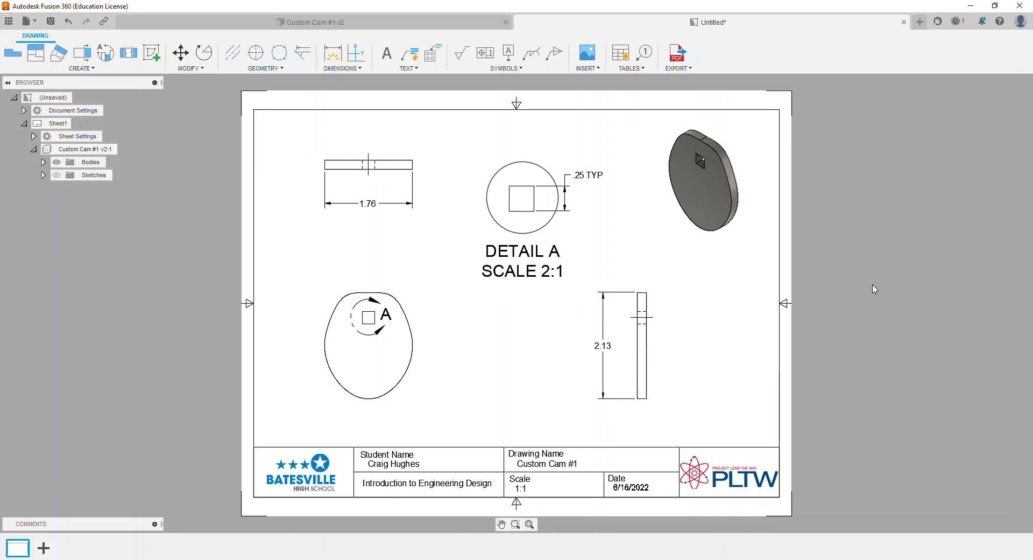